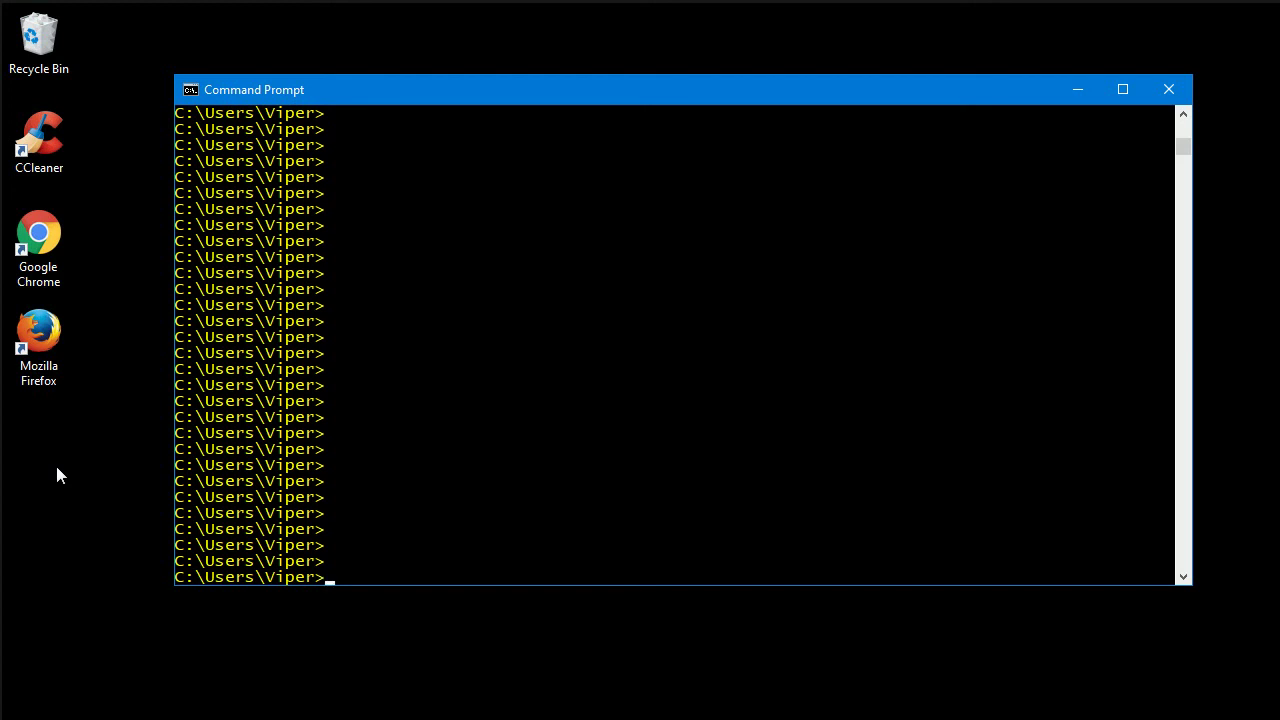
Step: Display the PC's IP configuration, and ping 10.20.20.1 and 10.30.30.2 from the command line
text(ipconfig)
key(Return)
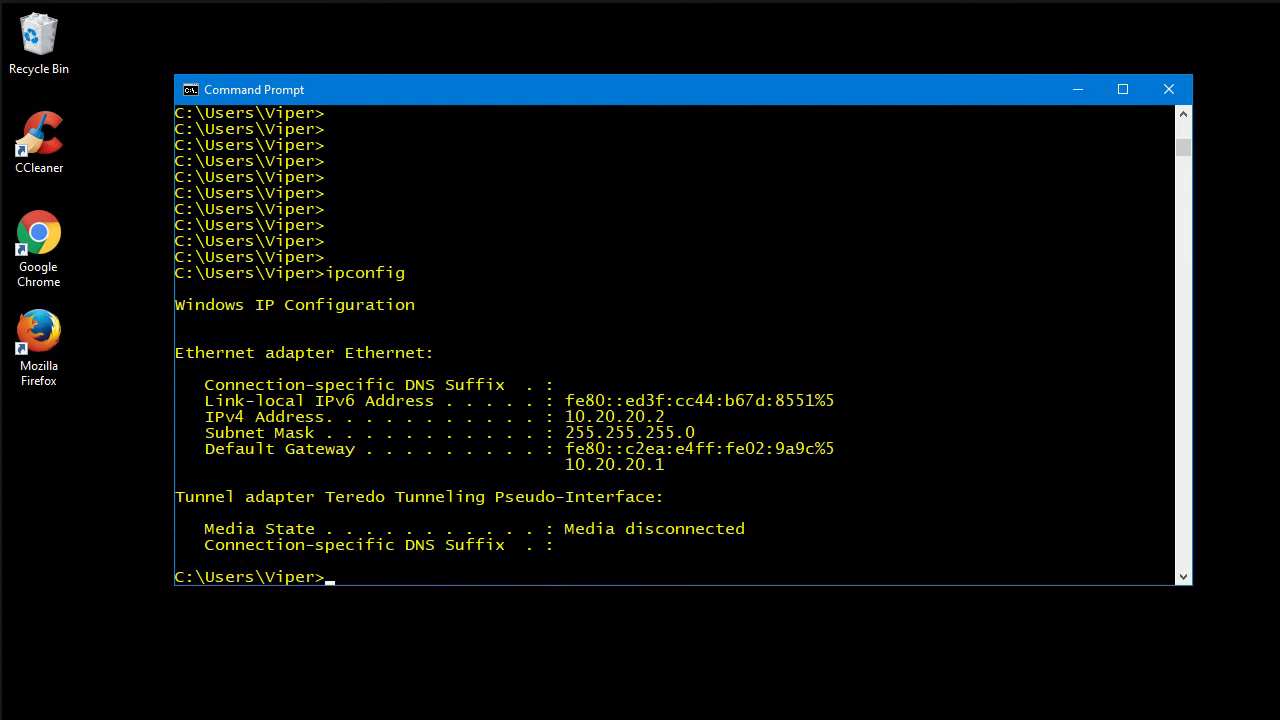
text(ping 10.20.20.1)
key(Return)
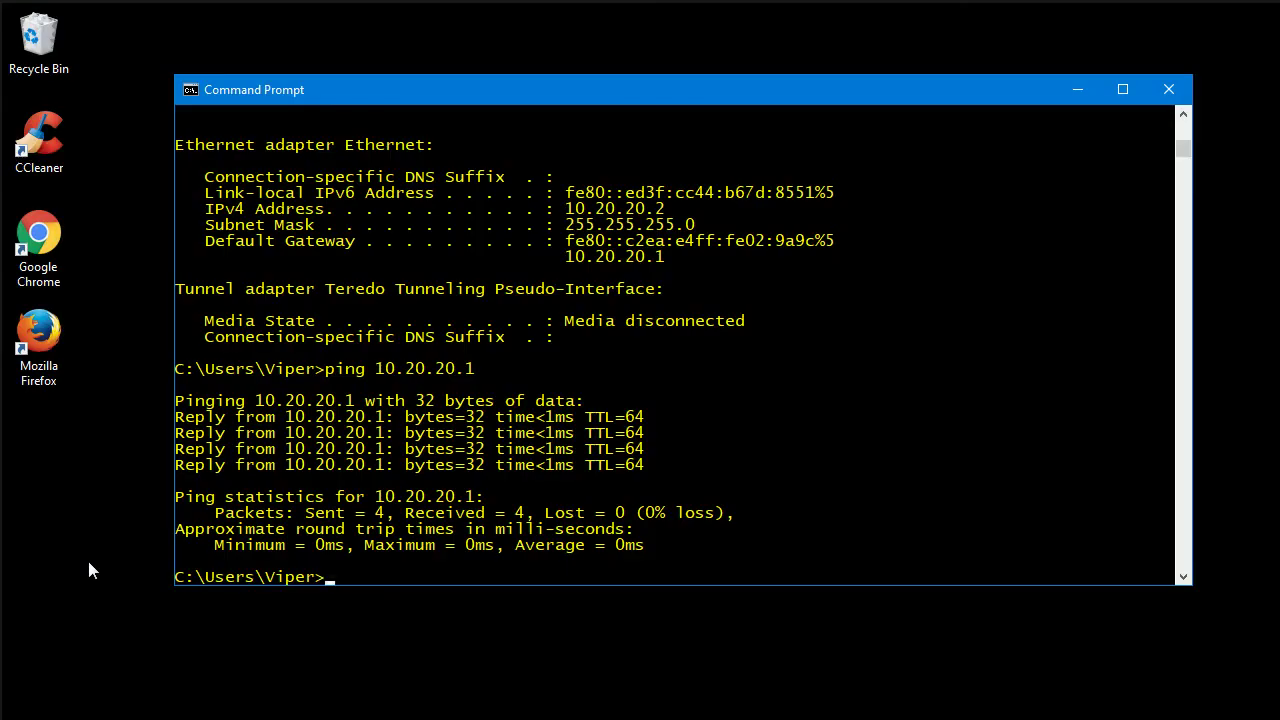
text(ping 10.30.30.2)
key(Return)
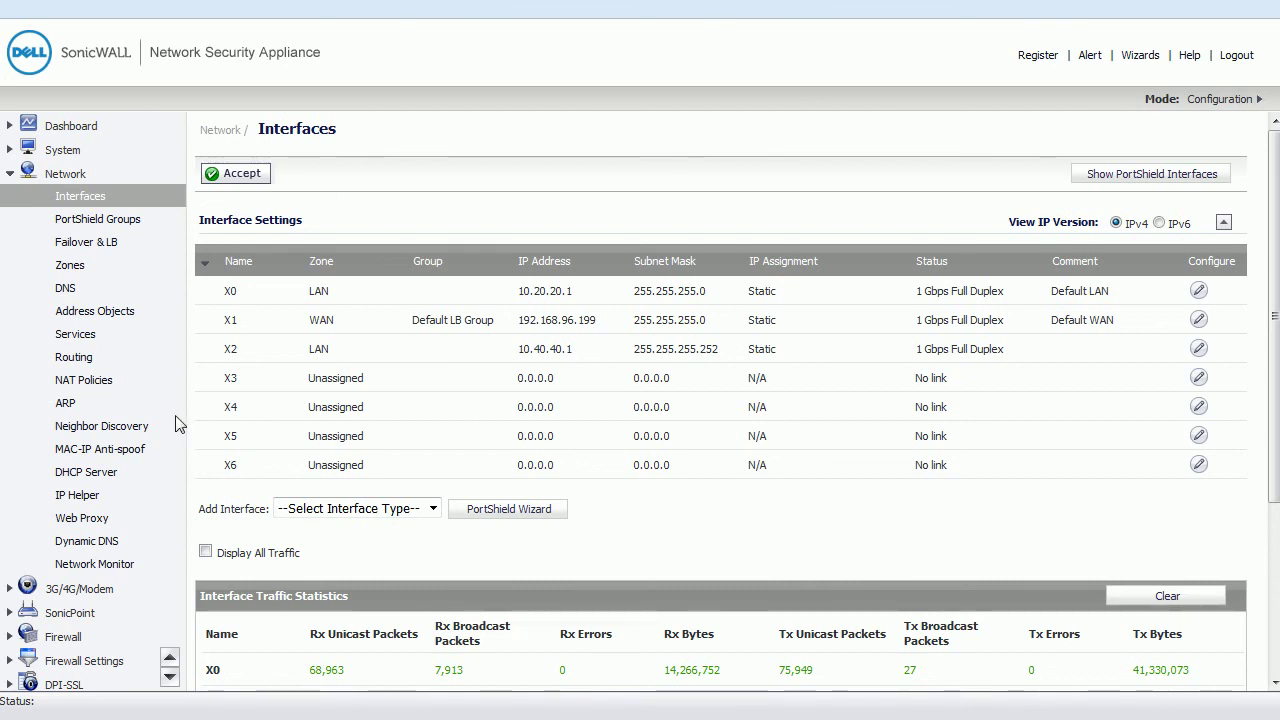
Step: Switch to the SonicWALL appliance and examine the route policy for the 10.30.30.0 Network and its gateway, 10.40.40.2 Host
click(86, 362)
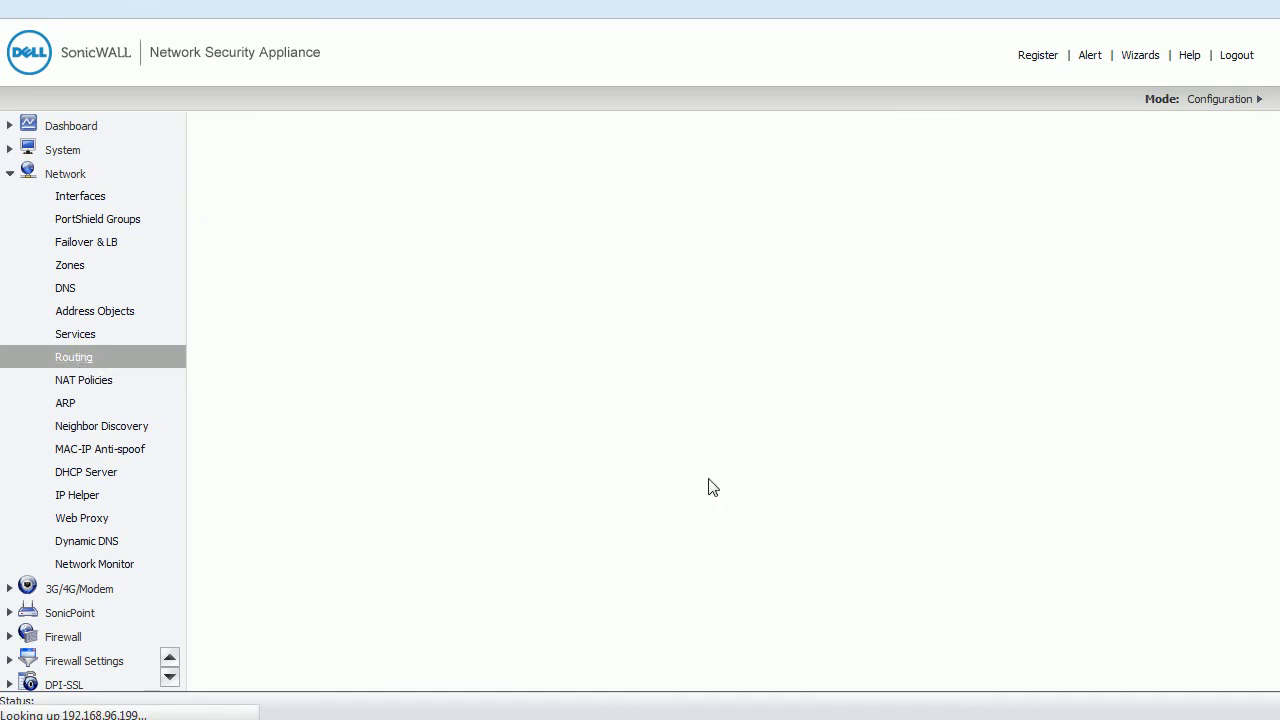
scroll(707, 505, down, 1)
scroll(707, 505, down, 2)
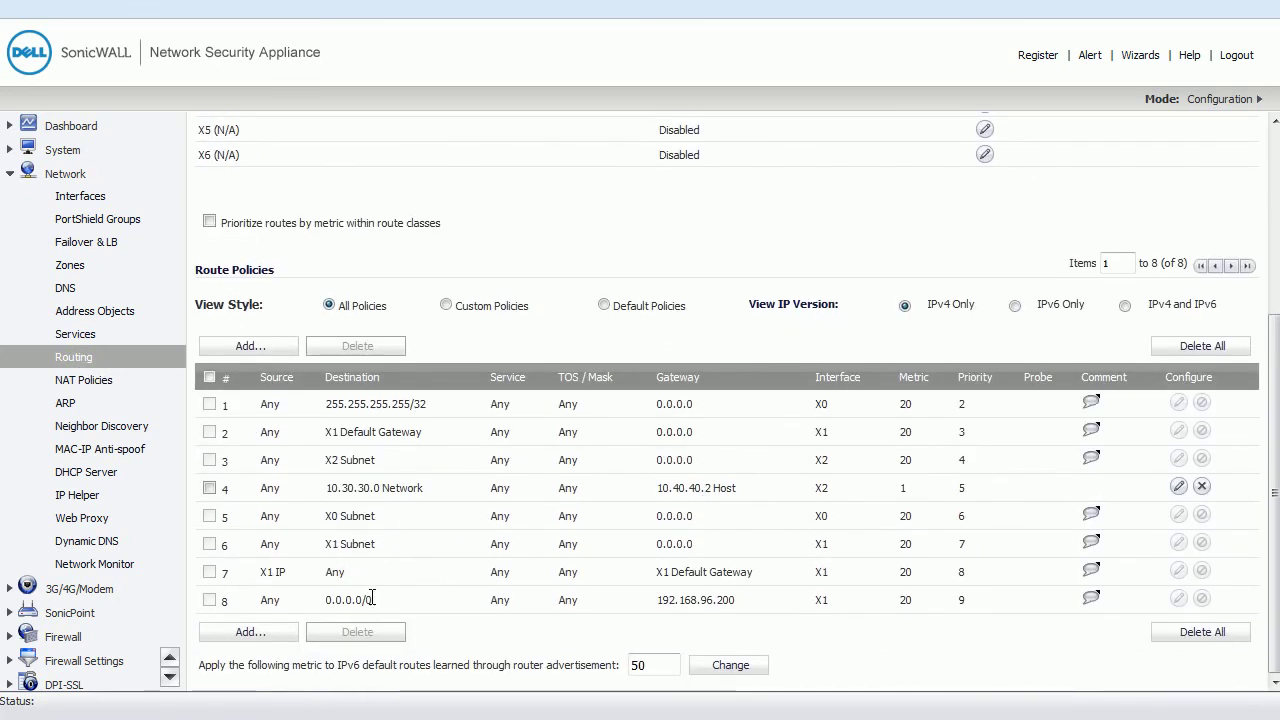
mouse_move(356, 497)
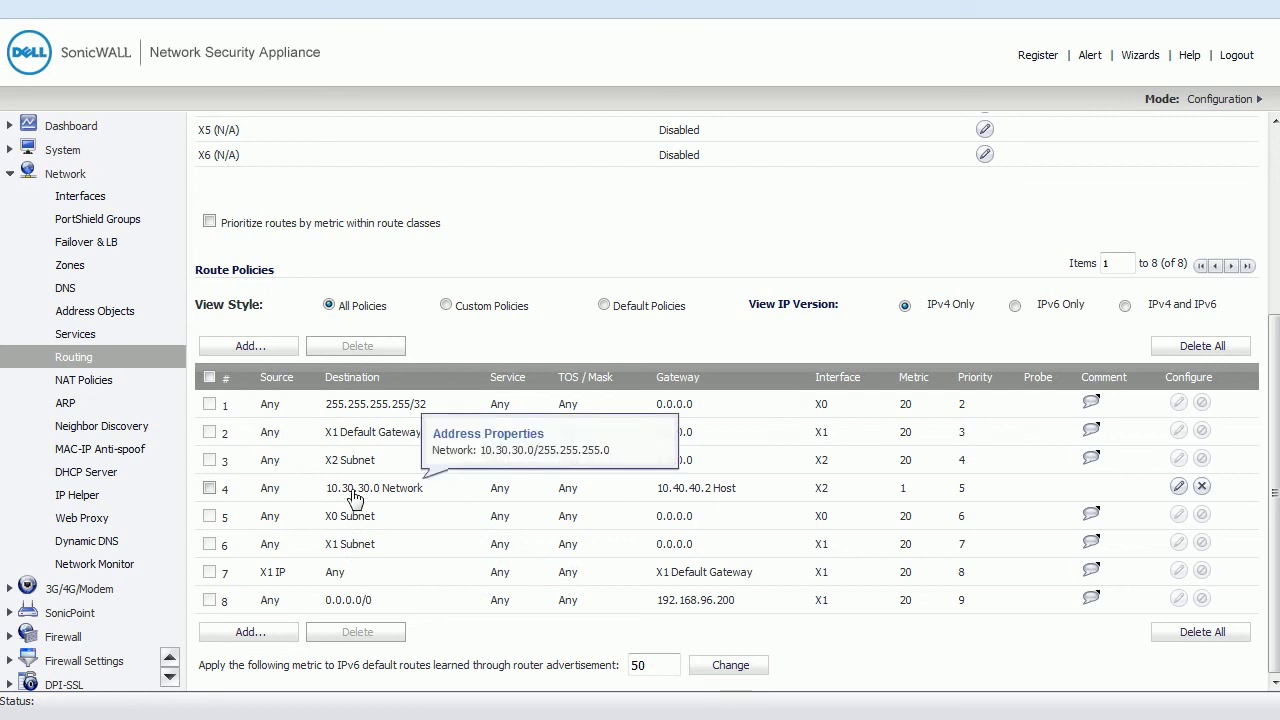
mouse_move(720, 500)
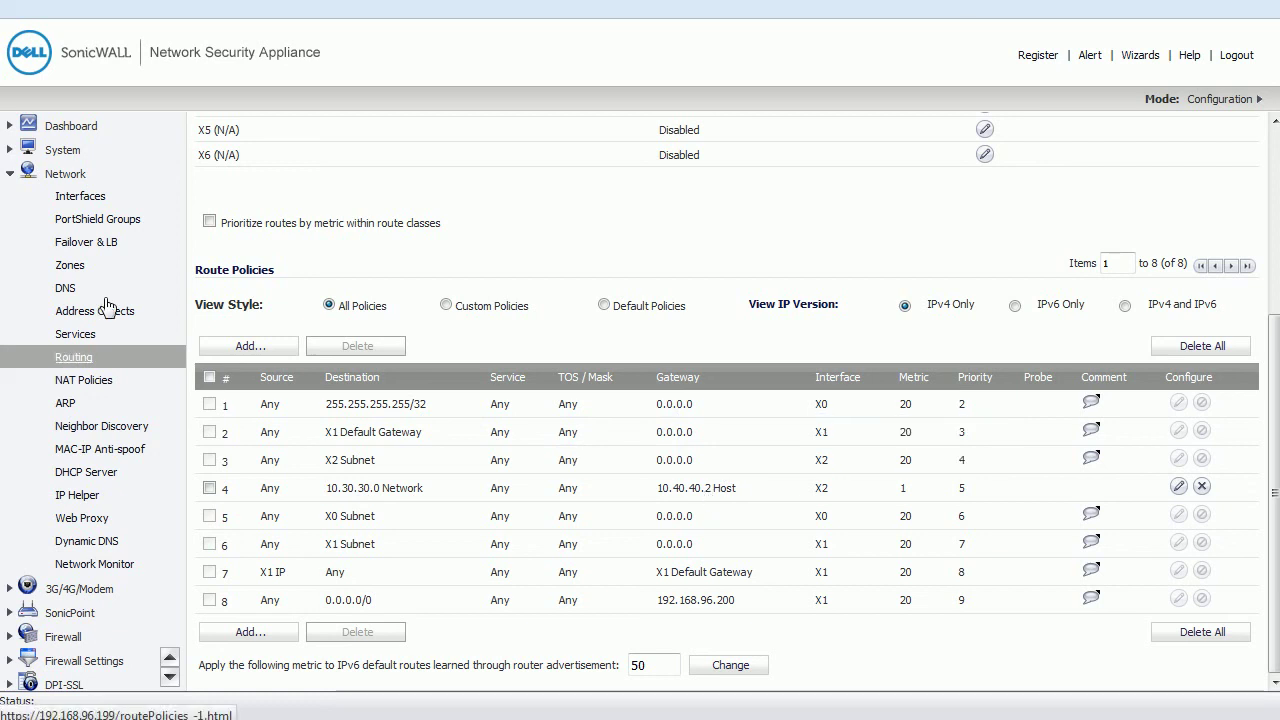
Step: View the LAN to LAN firewall access rules, check the traffic statistics of the Any-to-Any rule, and return to the zone matrix
click(63, 637)
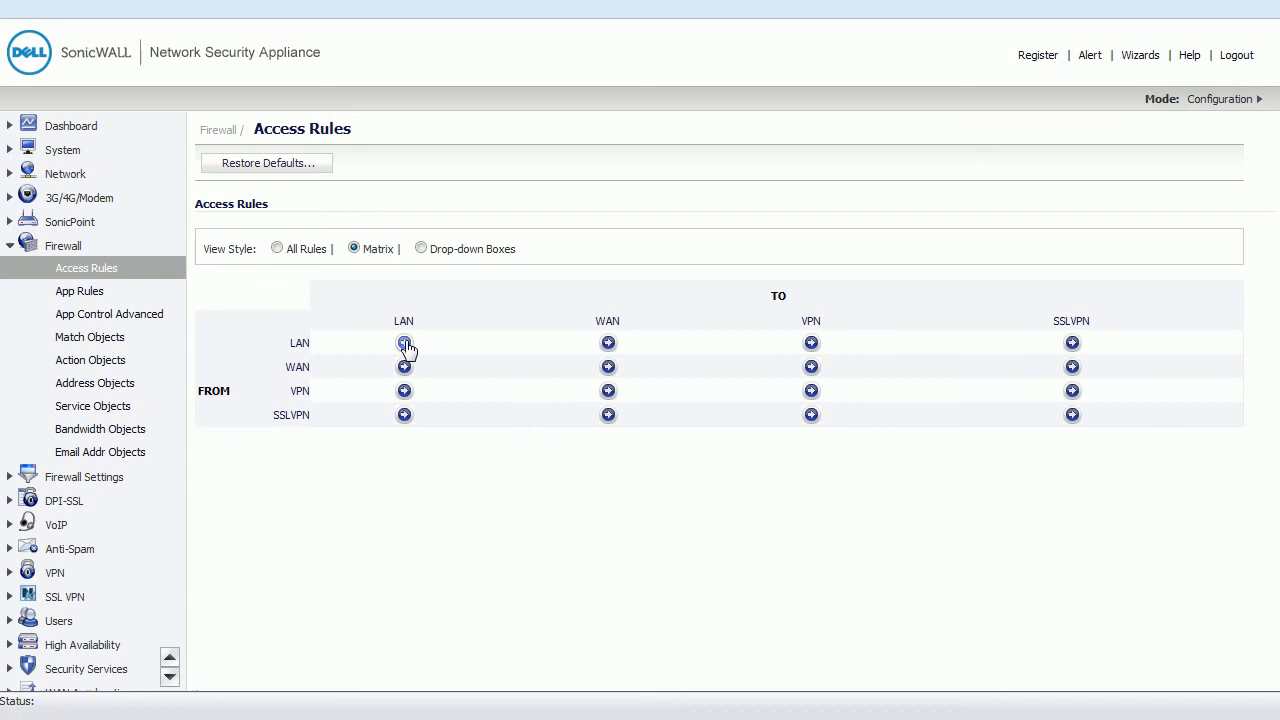
click(404, 343)
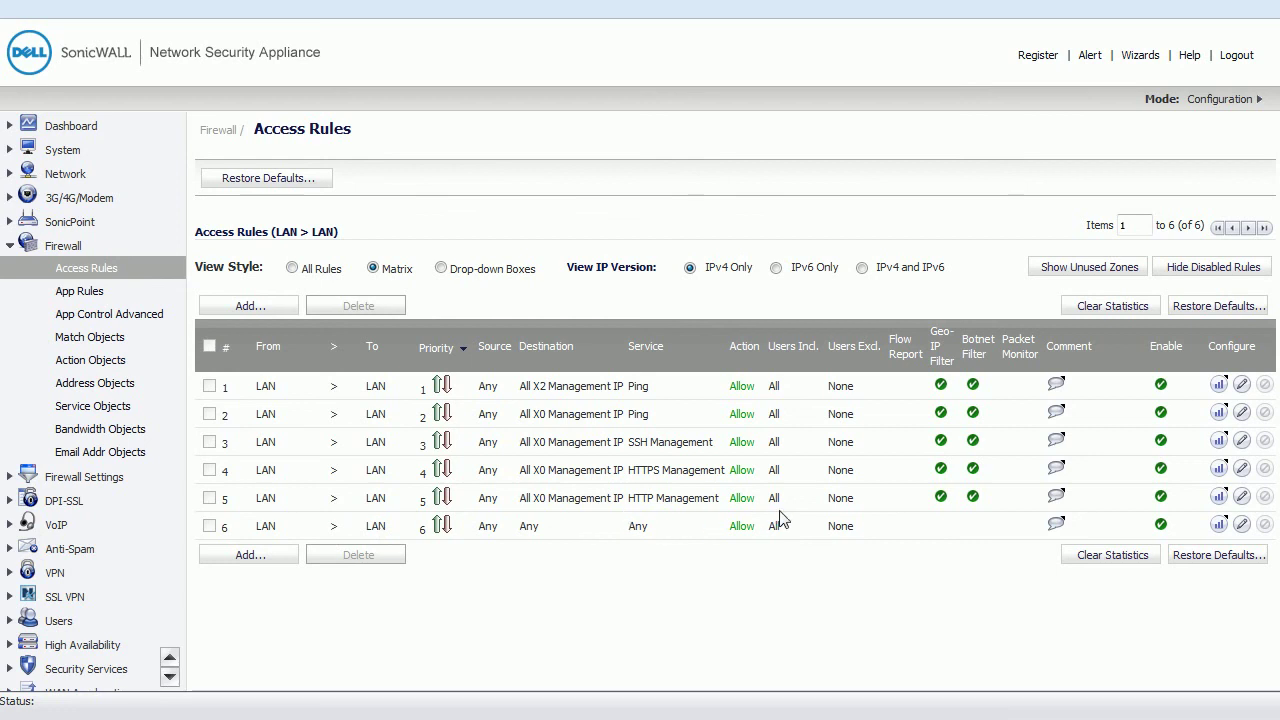
mouse_move(1214, 524)
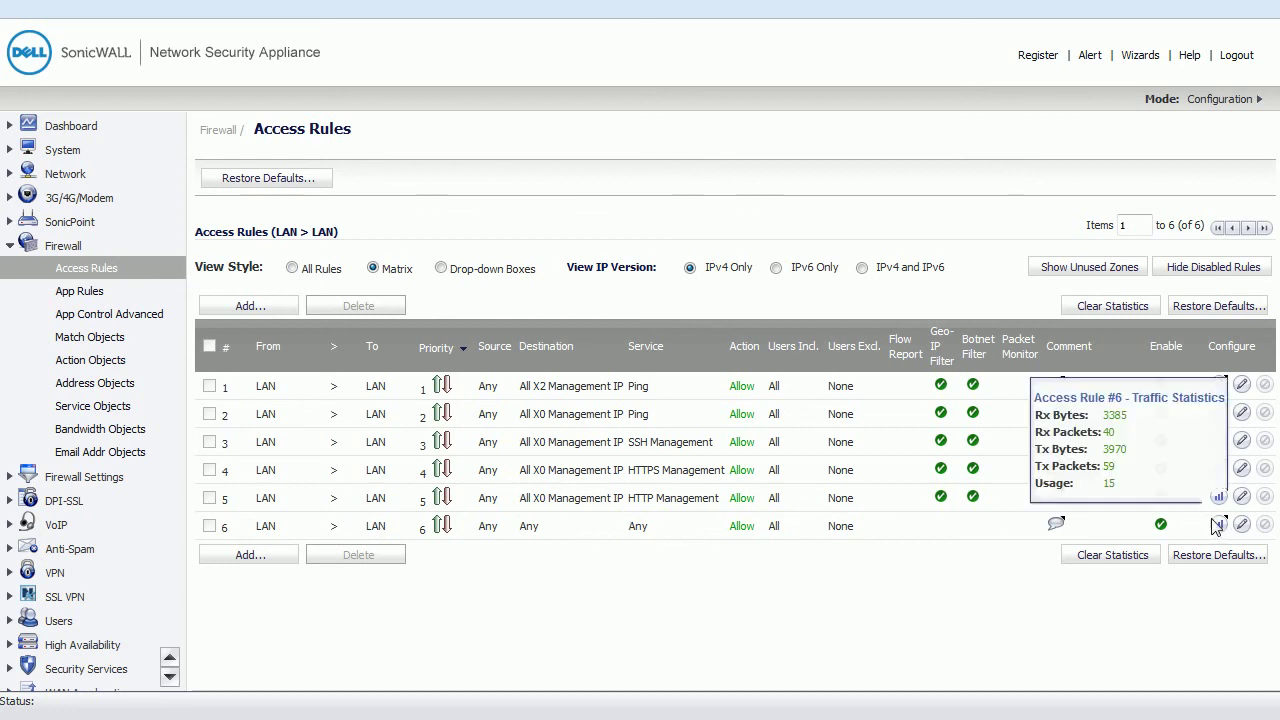
click(78, 274)
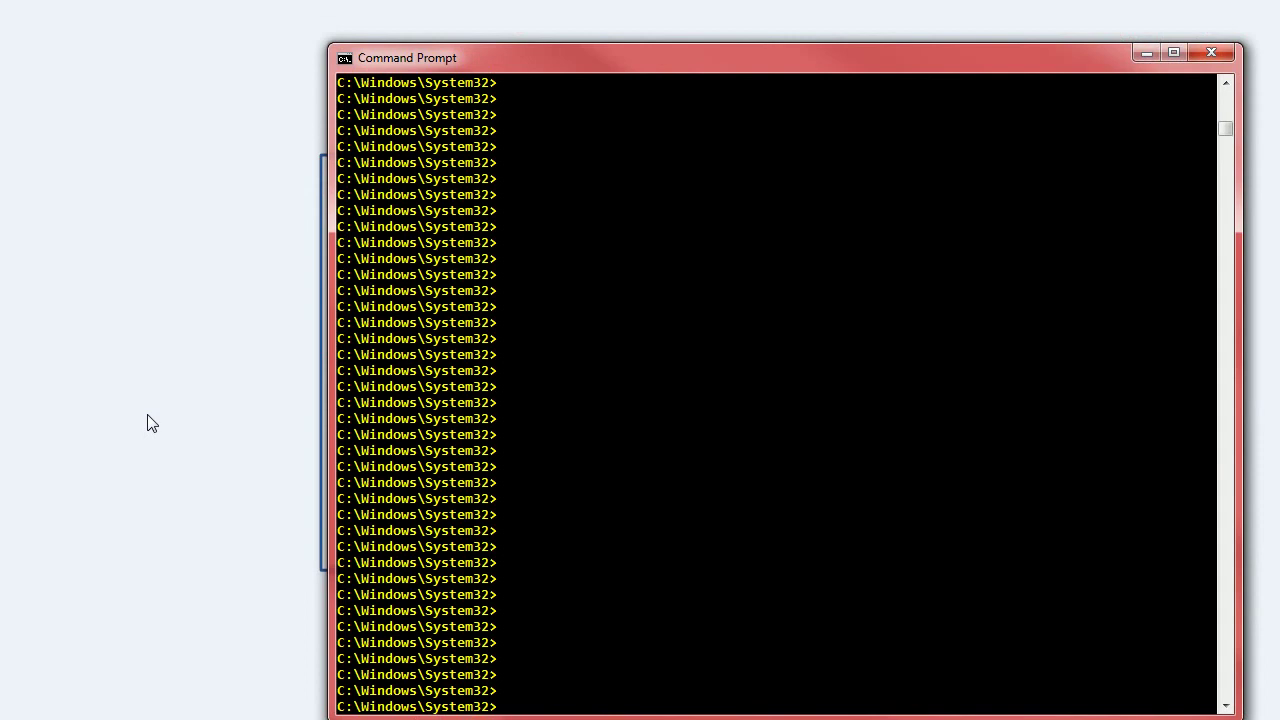
Step: Switch to the Command Prompt on the WAN-side PC, display its IP configuration, and ping 10.20.20.2
text(ipconfig)
key(Return)
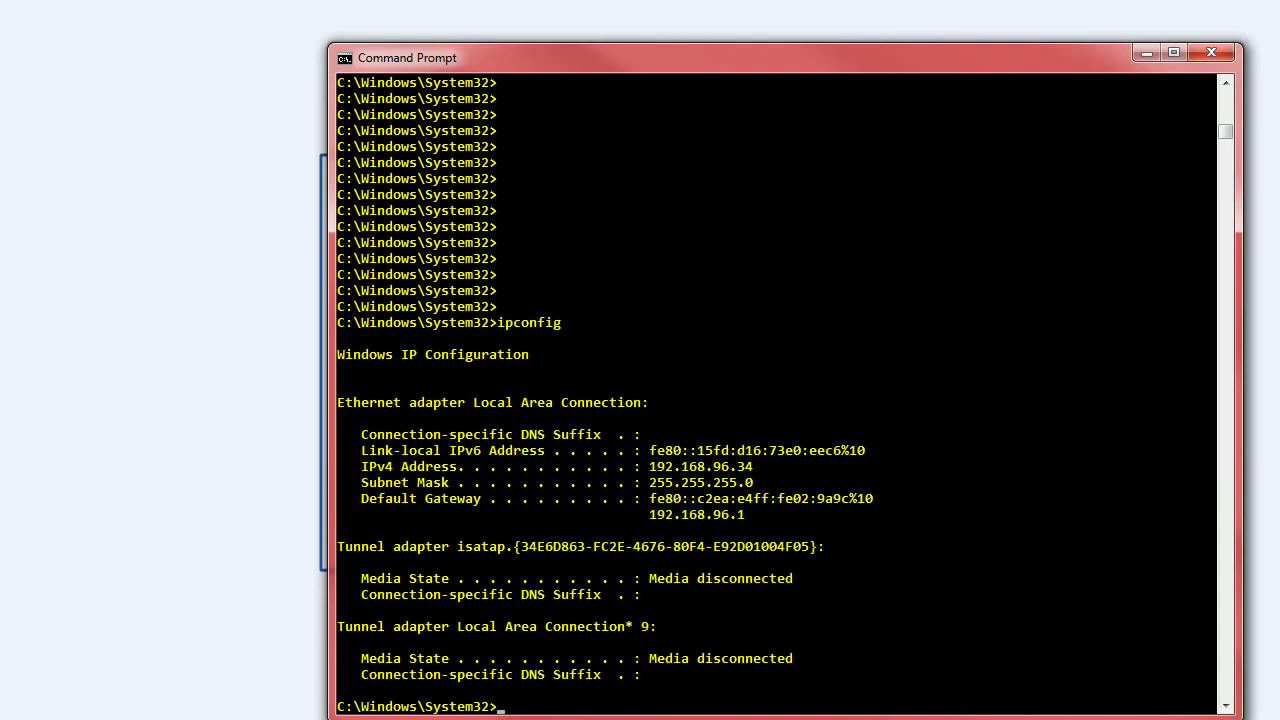
text(ping 192.168.20.2)
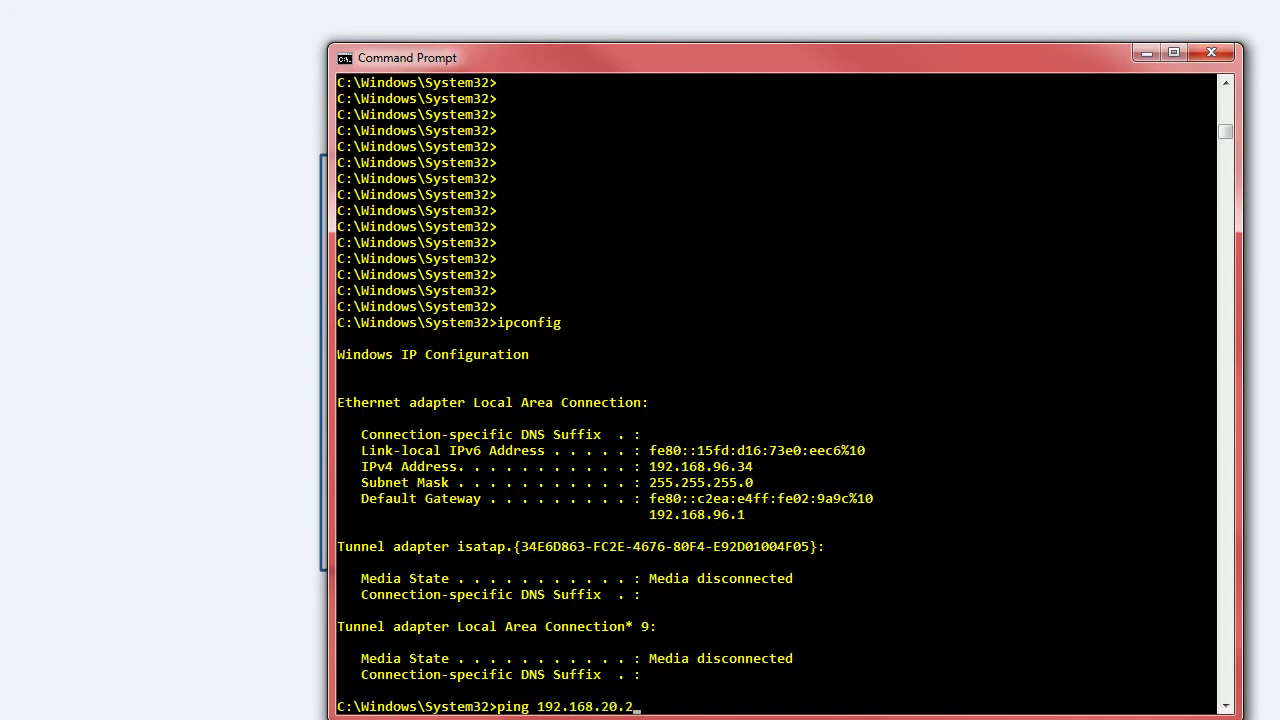
key(BackSpace)
key(BackSpace)
key(BackSpace)
key(BackSpace)
key(BackSpace)
key(BackSpace)
key(BackSpace)
key(BackSpace)
text(10.20.20)
key(Return)
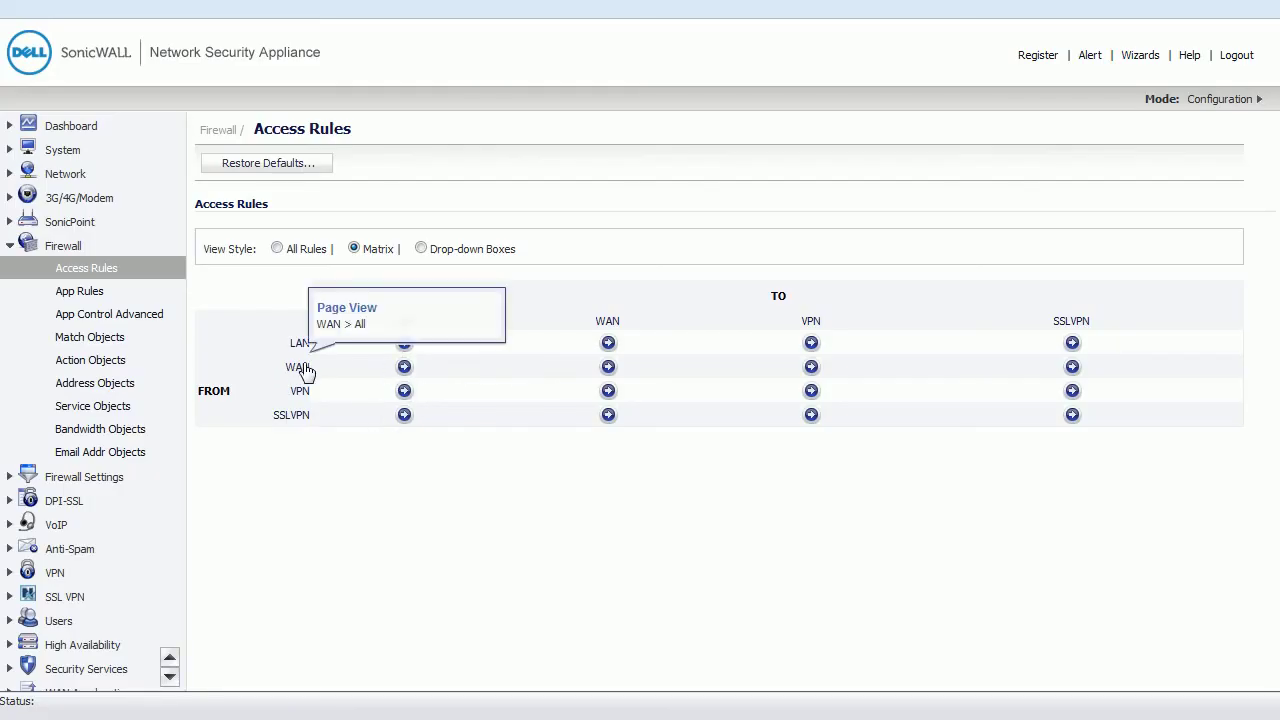
Step: Start a new Allow access rule from WAN to LAN in the SonicWALL appliance, with the service set to Ping
click(404, 367)
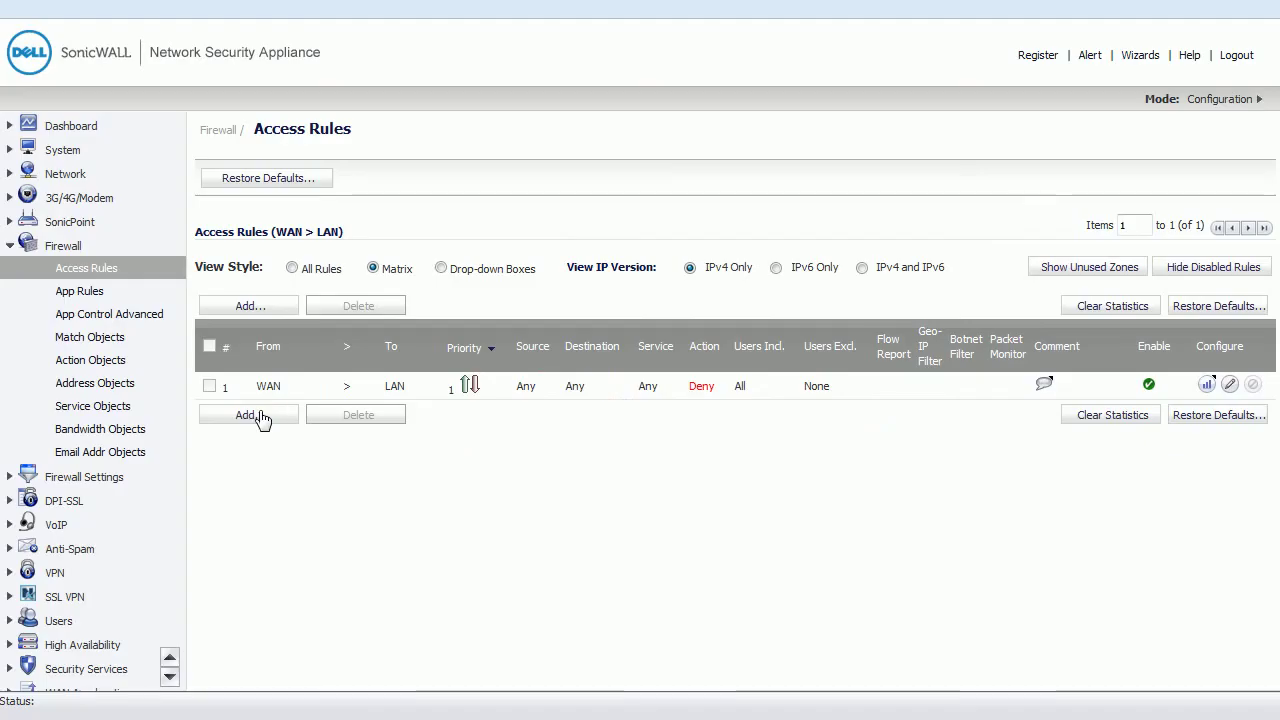
click(249, 417)
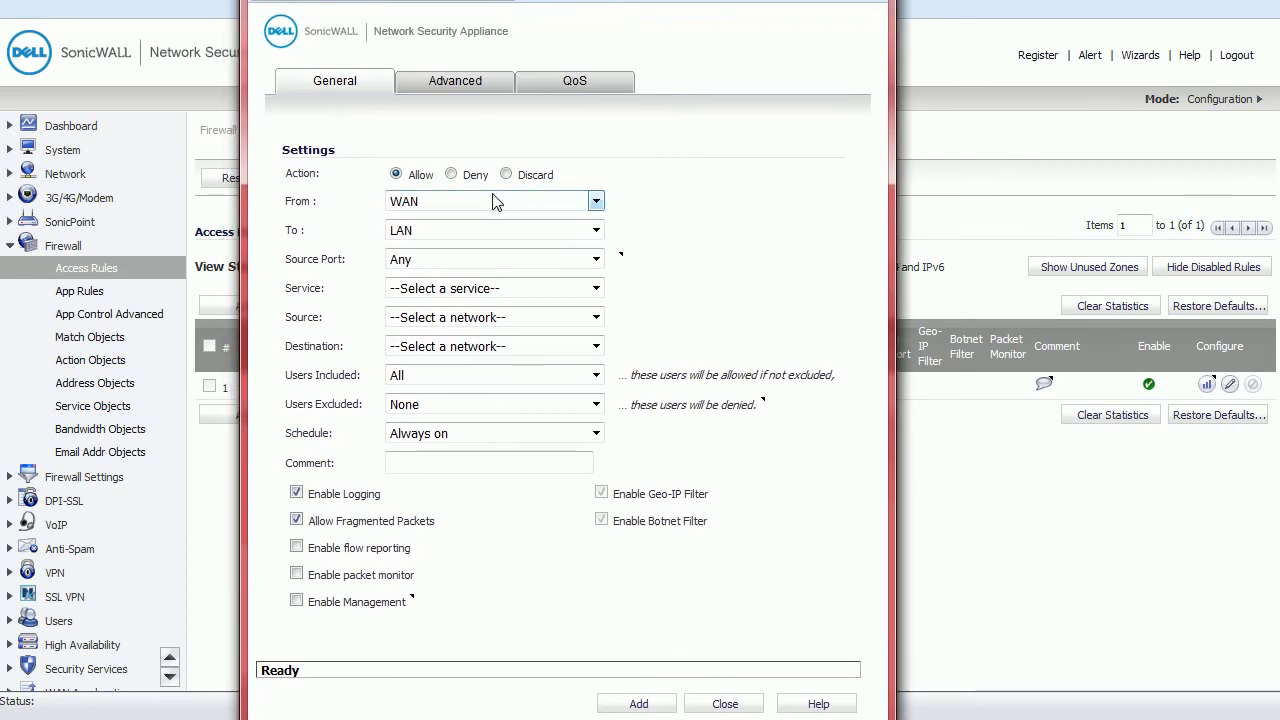
click(480, 288)
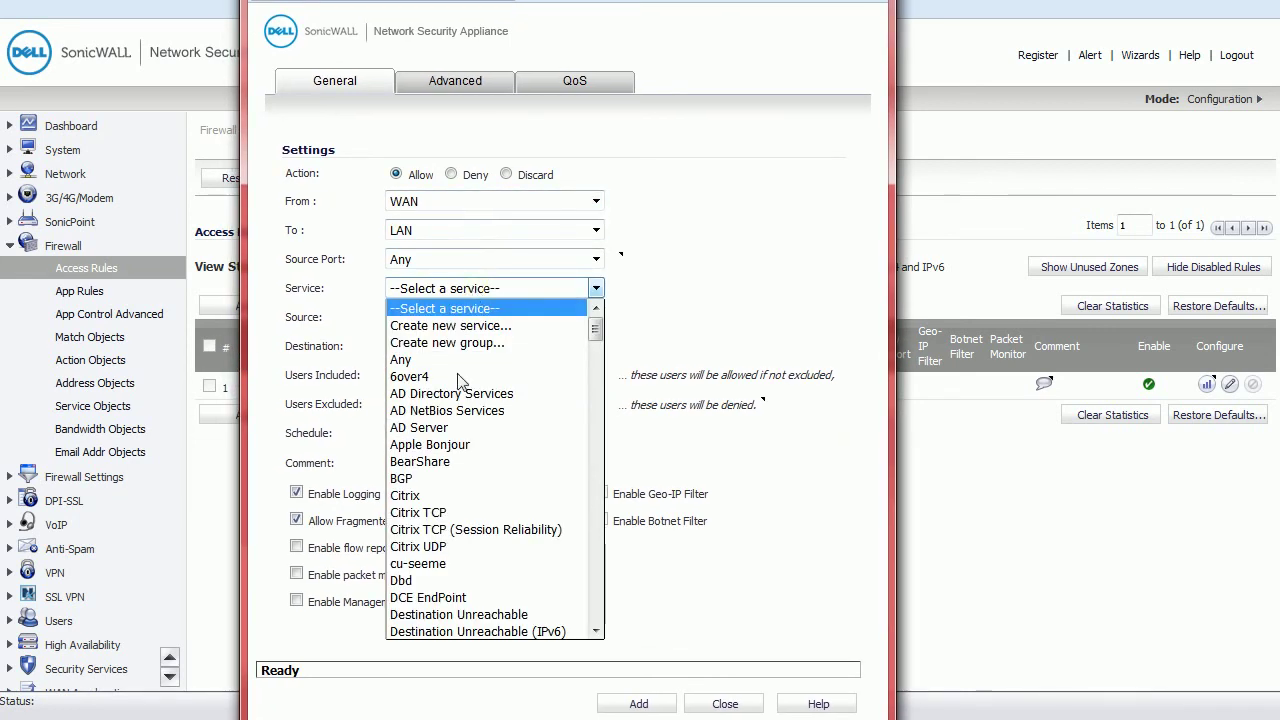
scroll(460, 570, down, 15)
scroll(460, 577, down, 15)
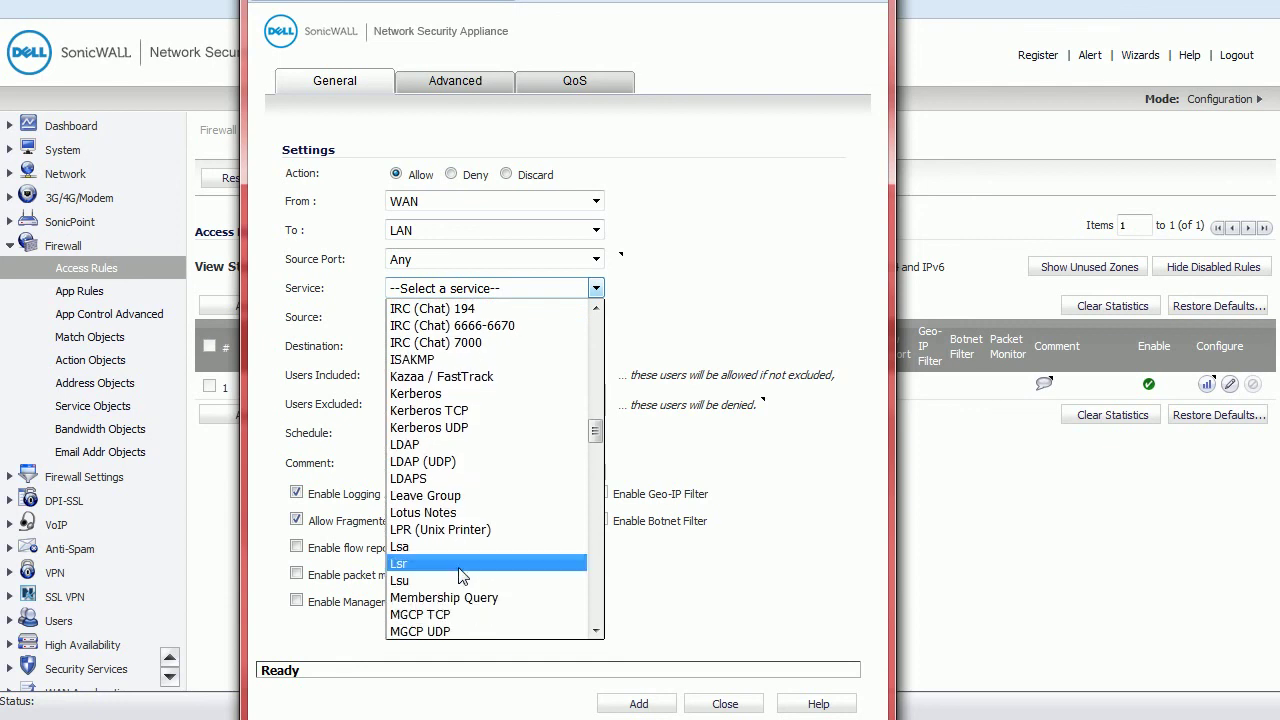
scroll(463, 570, down, 10)
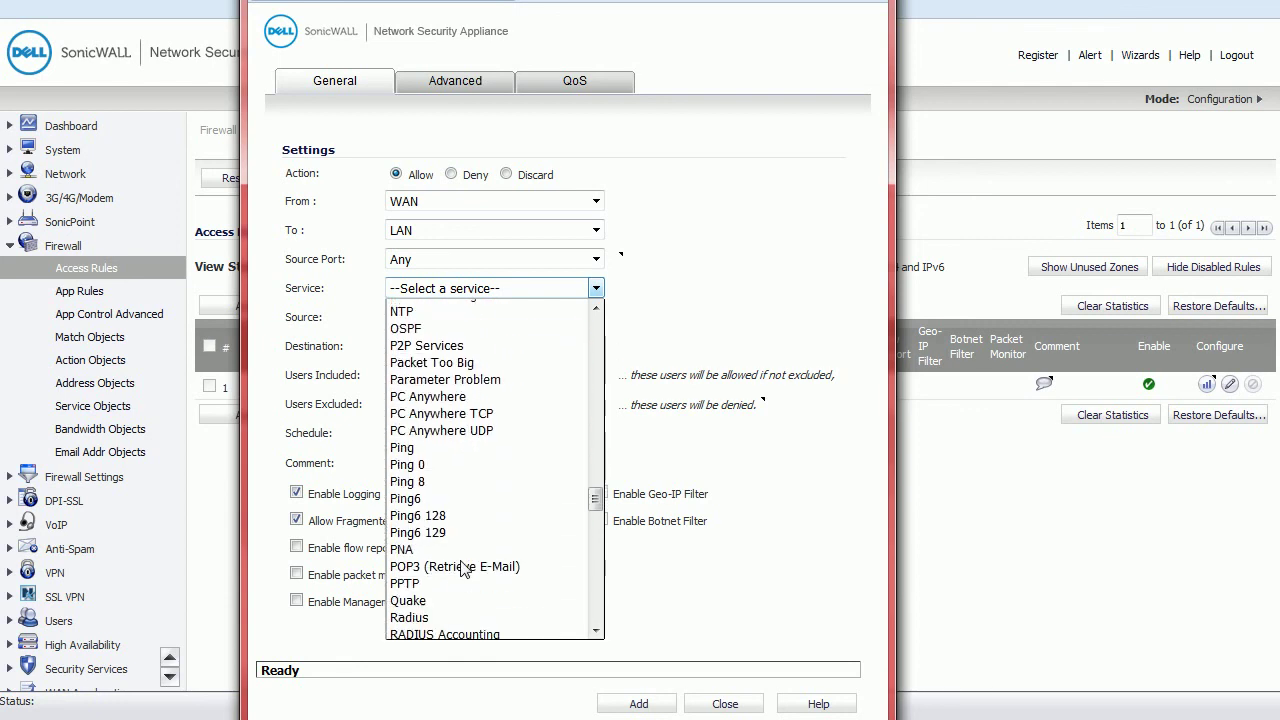
click(482, 376)
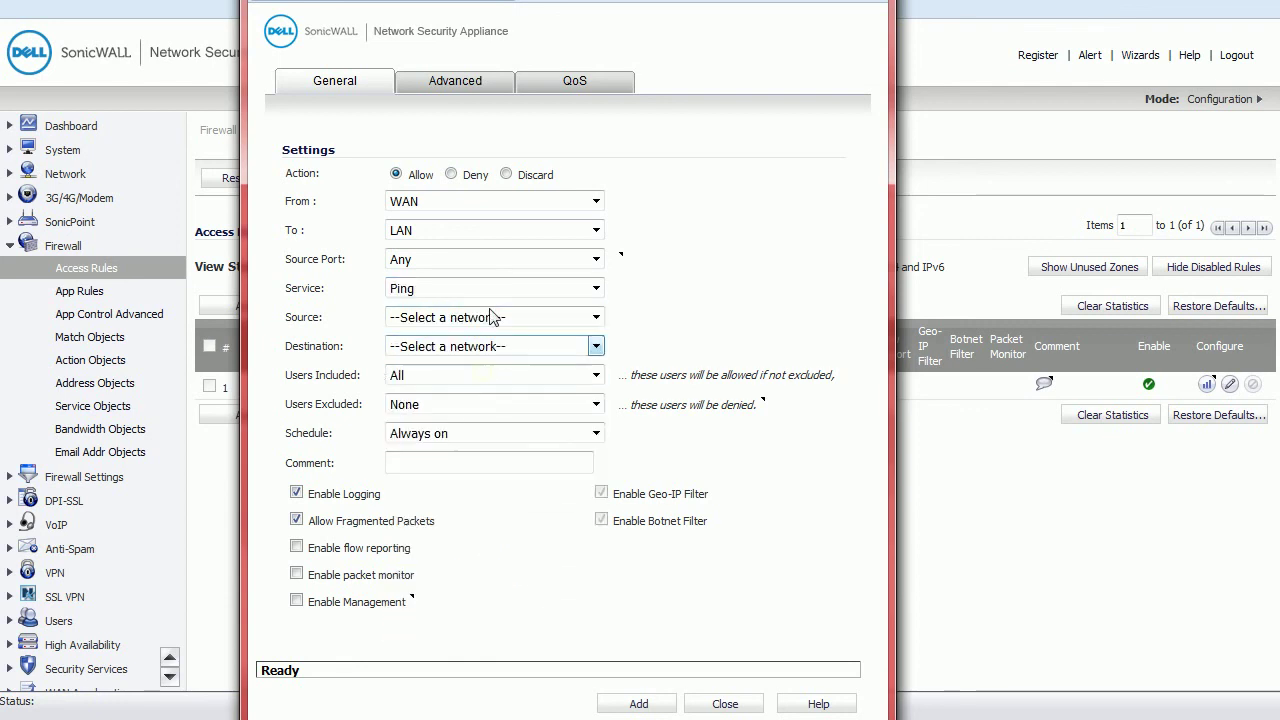
Step: Set both the source and destination of the WAN to LAN Ping rule to Any, and add the rule
click(468, 312)
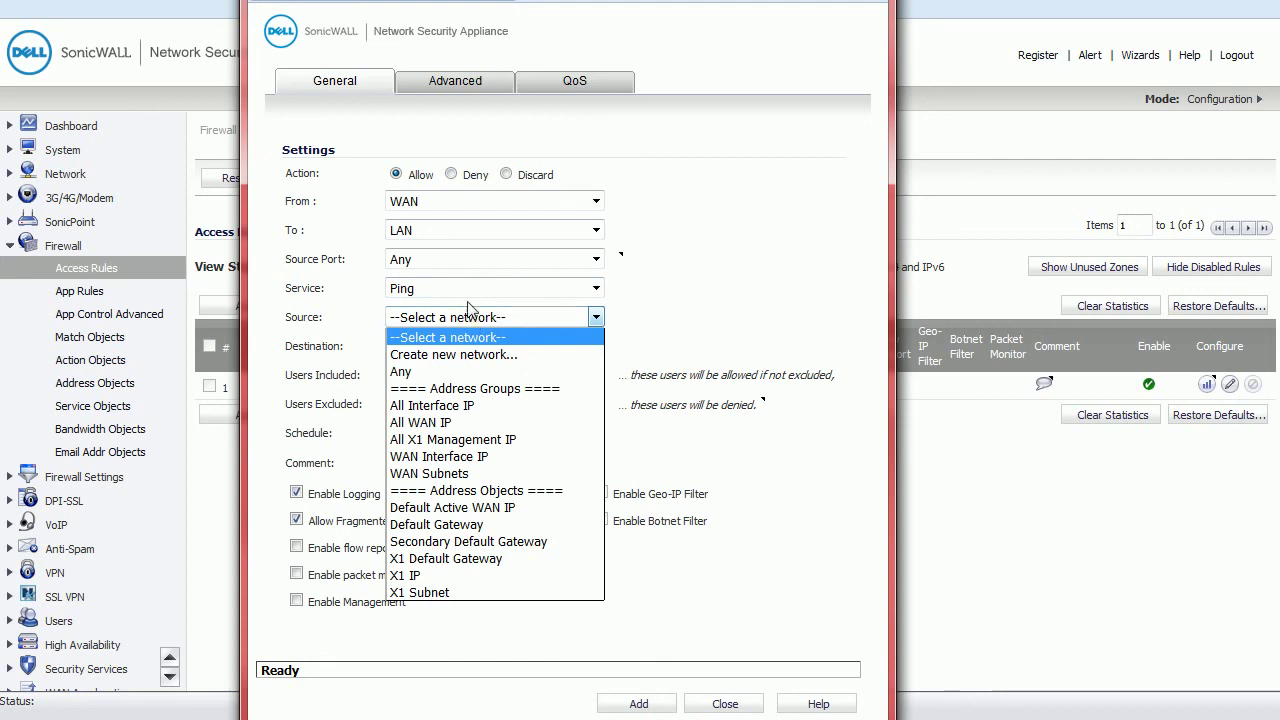
click(468, 372)
click(505, 348)
click(502, 400)
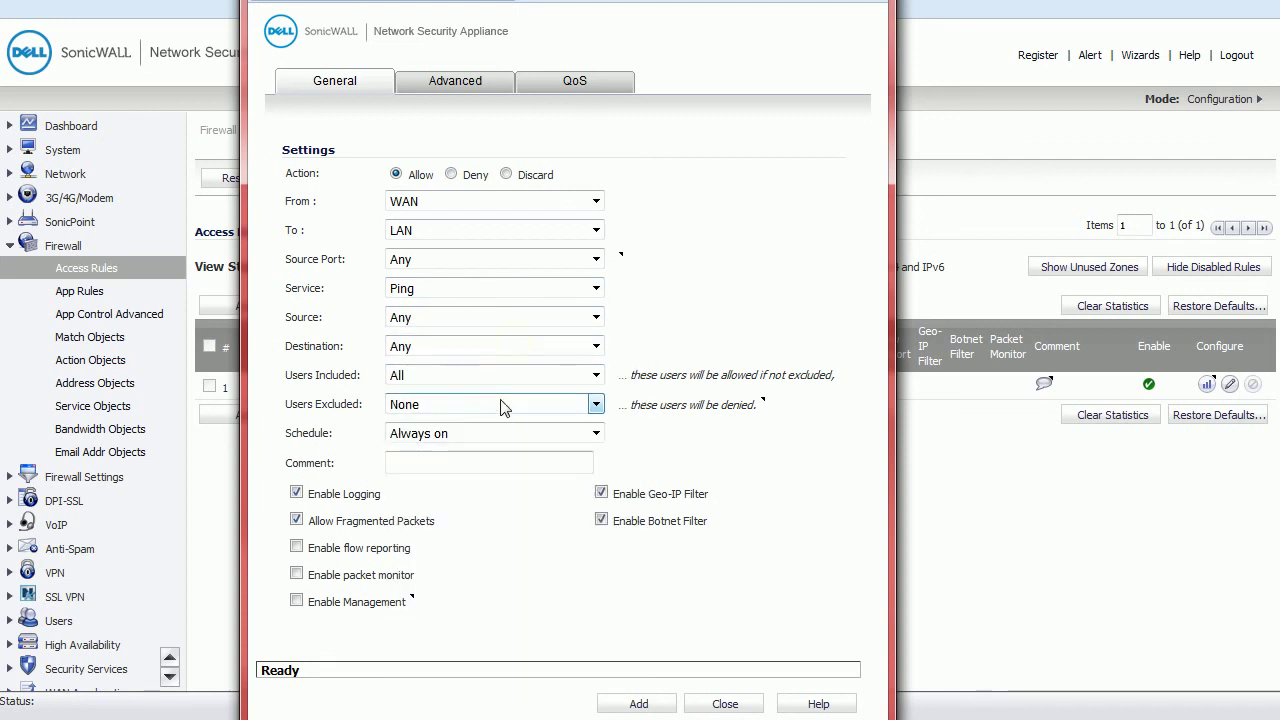
click(617, 706)
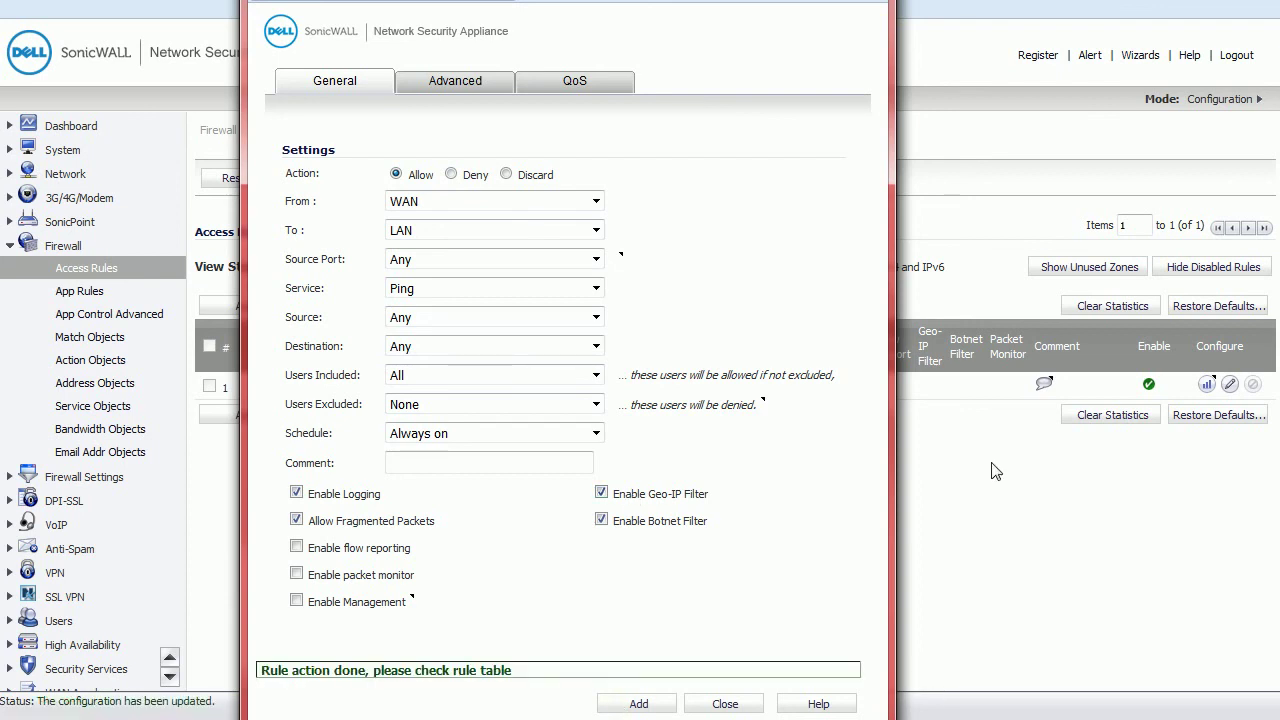
click(724, 704)
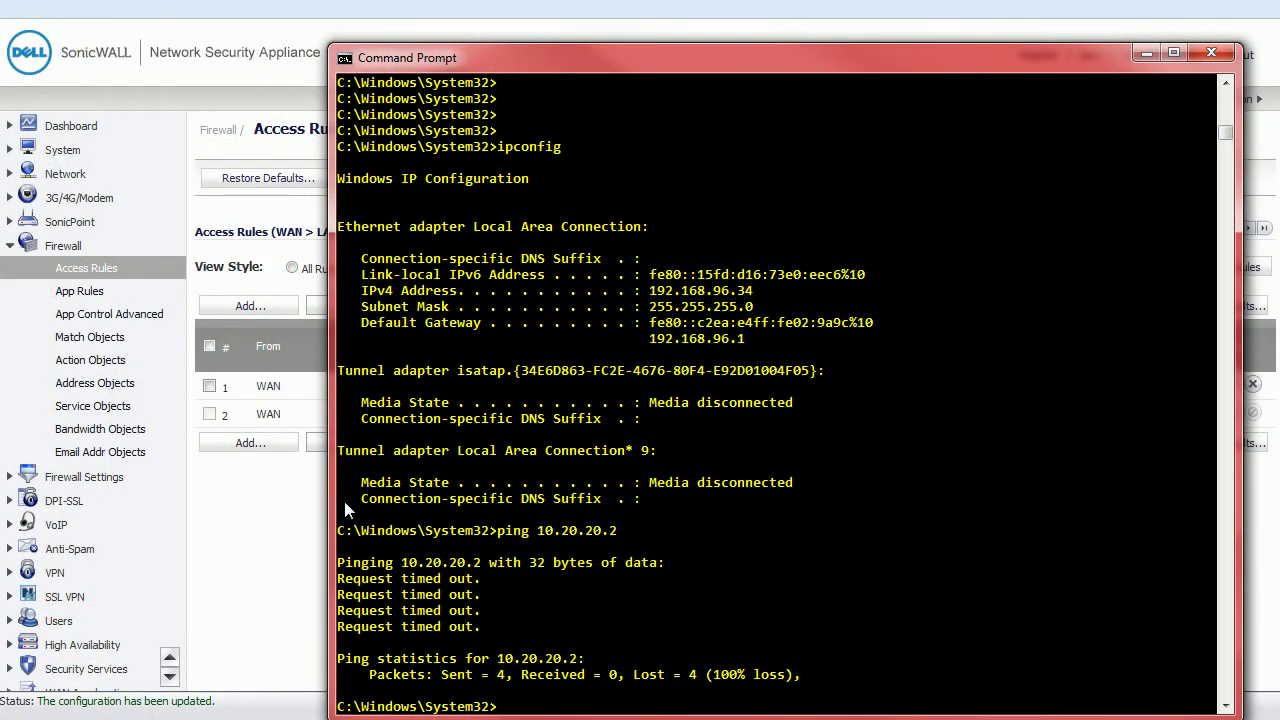
Step: Repeat the ping to 10.20.20.2 in the Command Prompt, and return to SonicWALL to check the Ping rule's traffic statistics
key(Up)
key(Return)
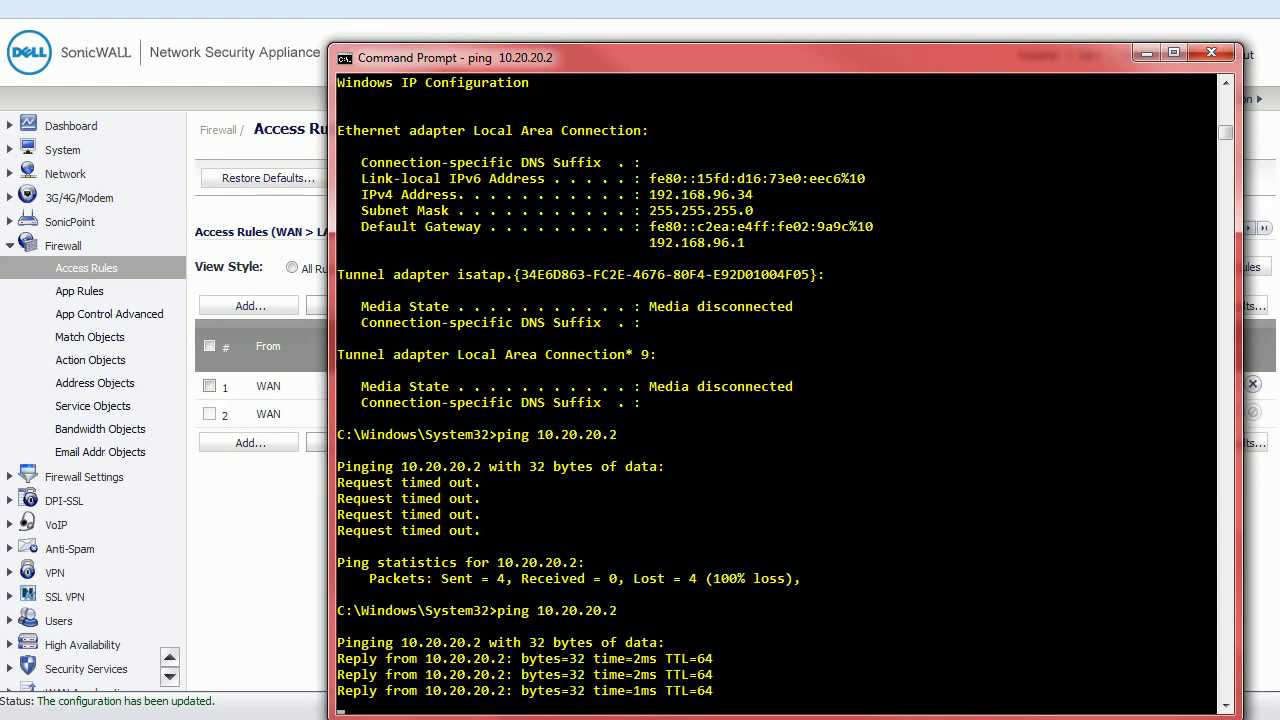
key(alt+Tab)
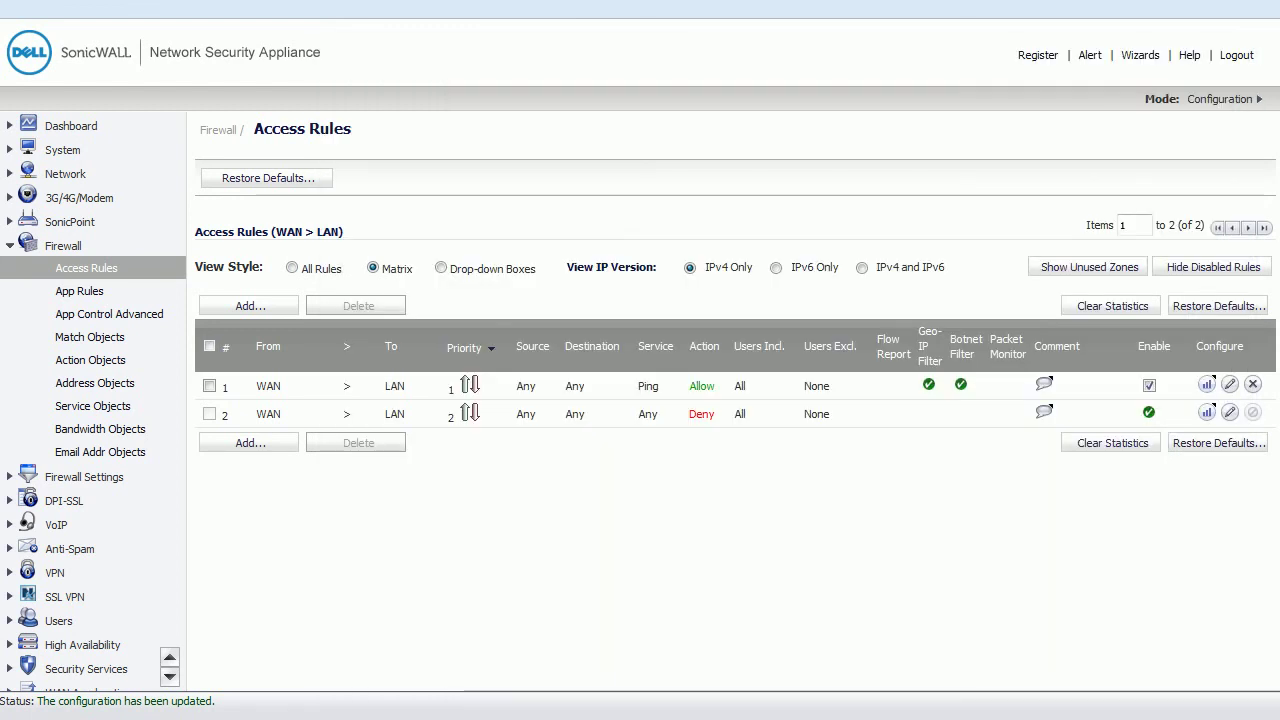
mouse_move(1210, 385)
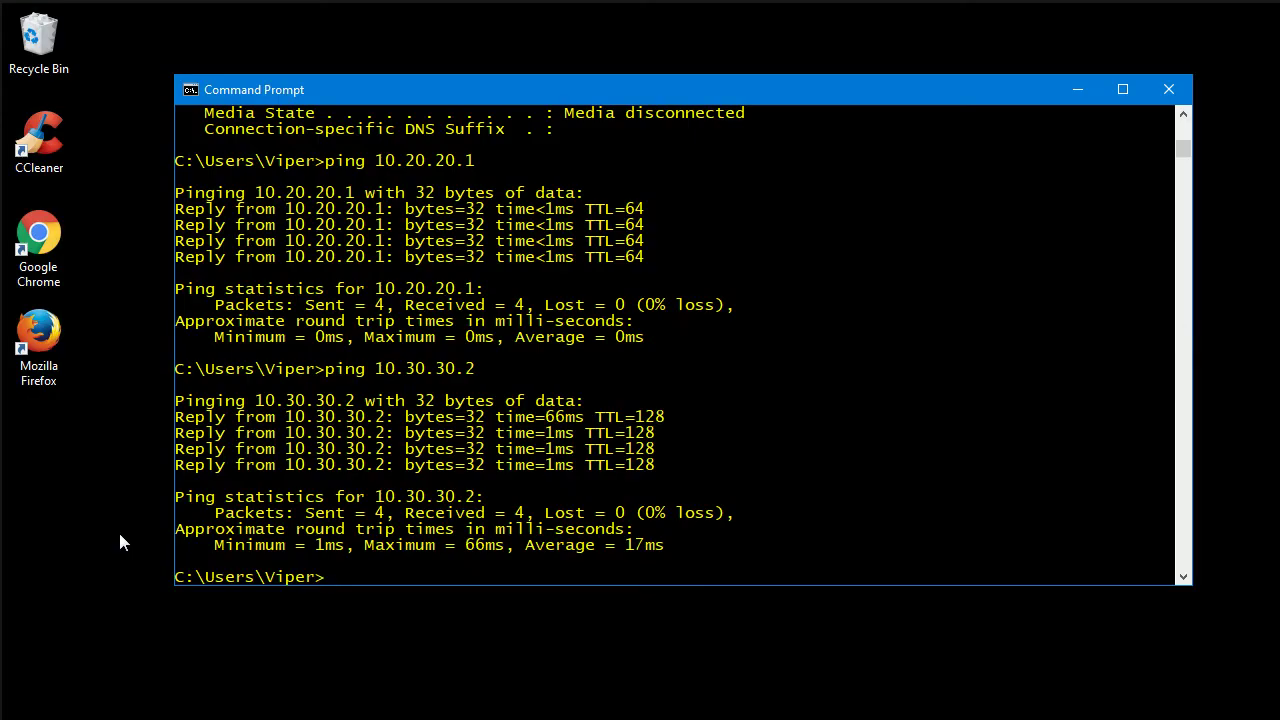
Step: Switch to the LAN PC's Command Prompt and repeat the ping to 10.30.30.2
key(Up)
key(Return)
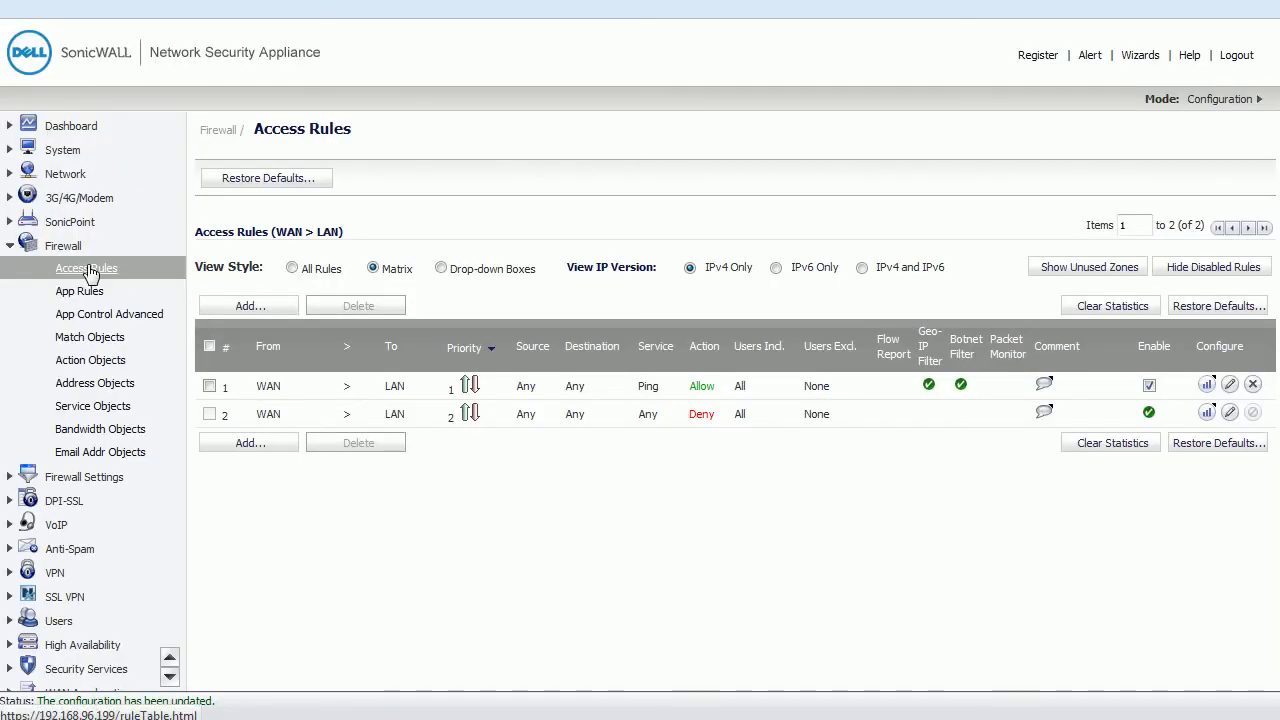
Step: Start a new Allow access rule from LAN to LAN in the firewall's access rules, with the service set to Any
click(492, 332)
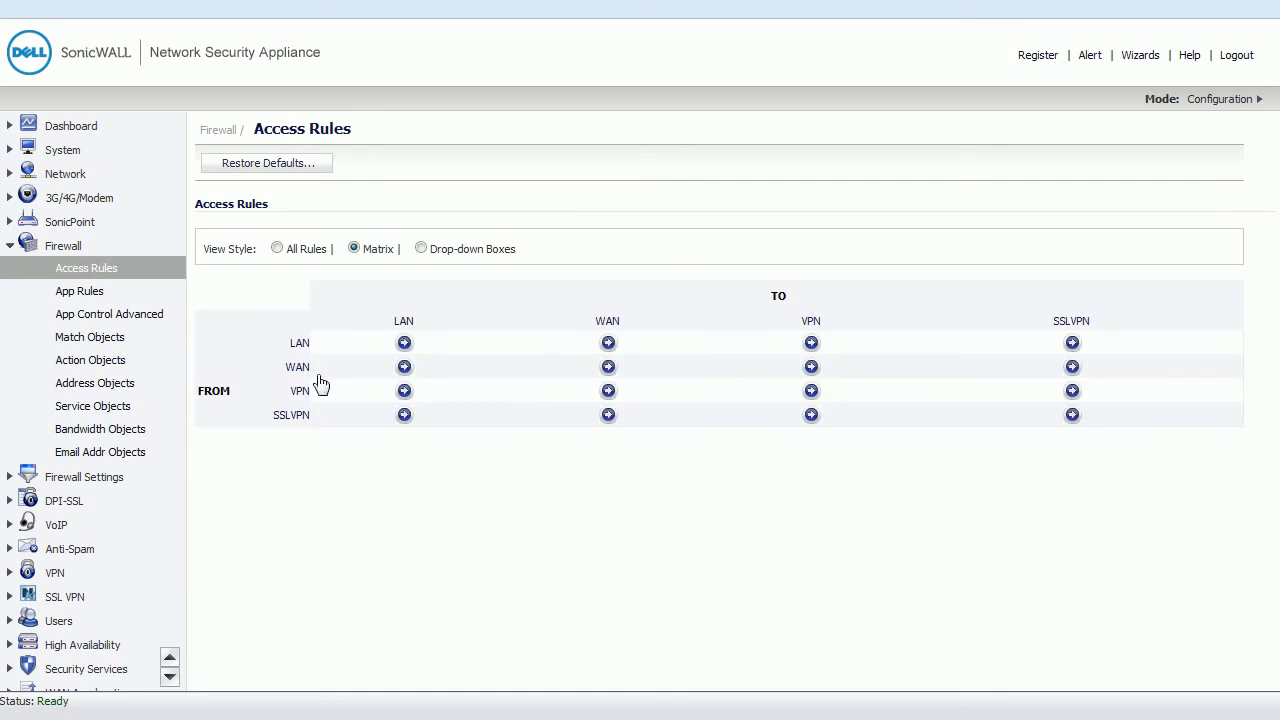
click(403, 344)
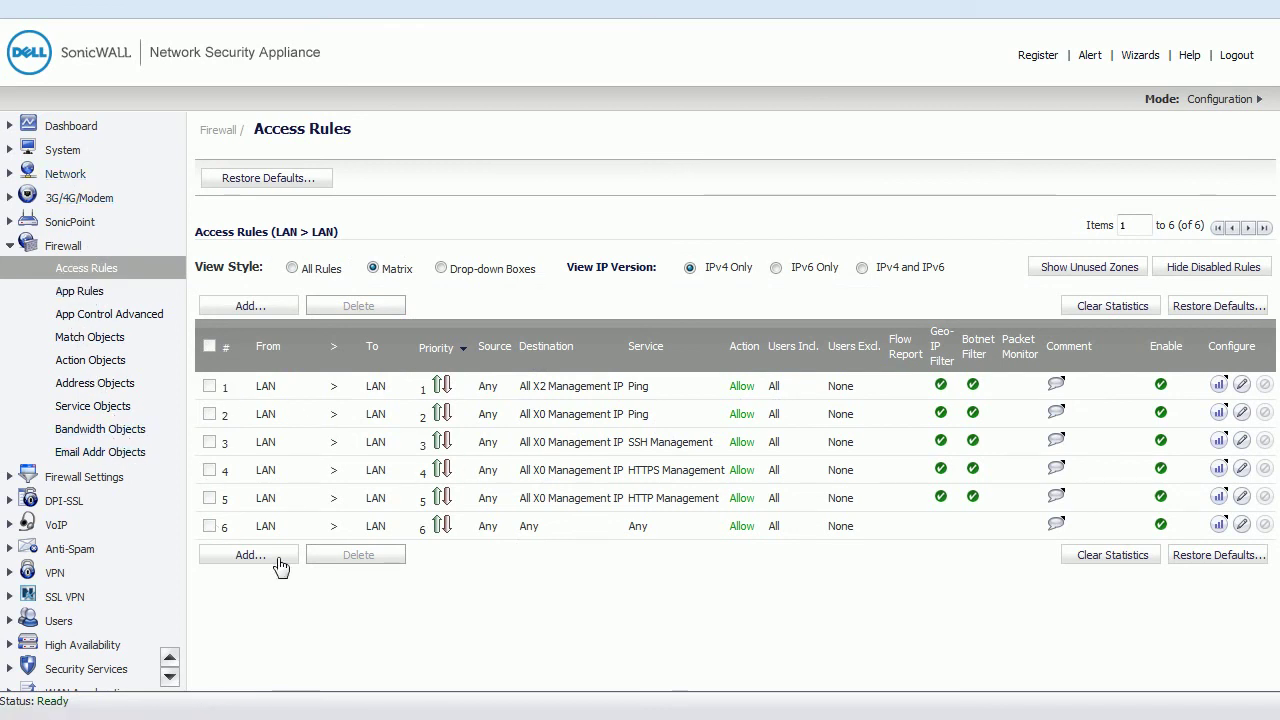
click(282, 313)
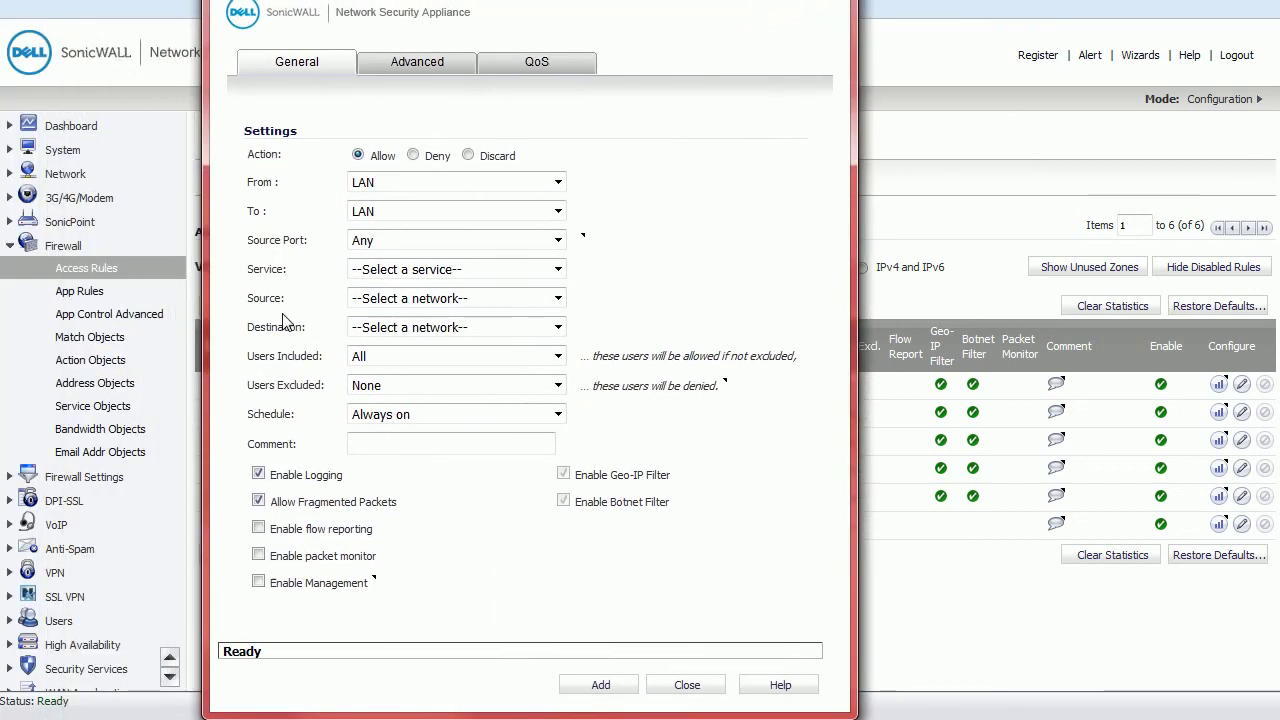
click(450, 183)
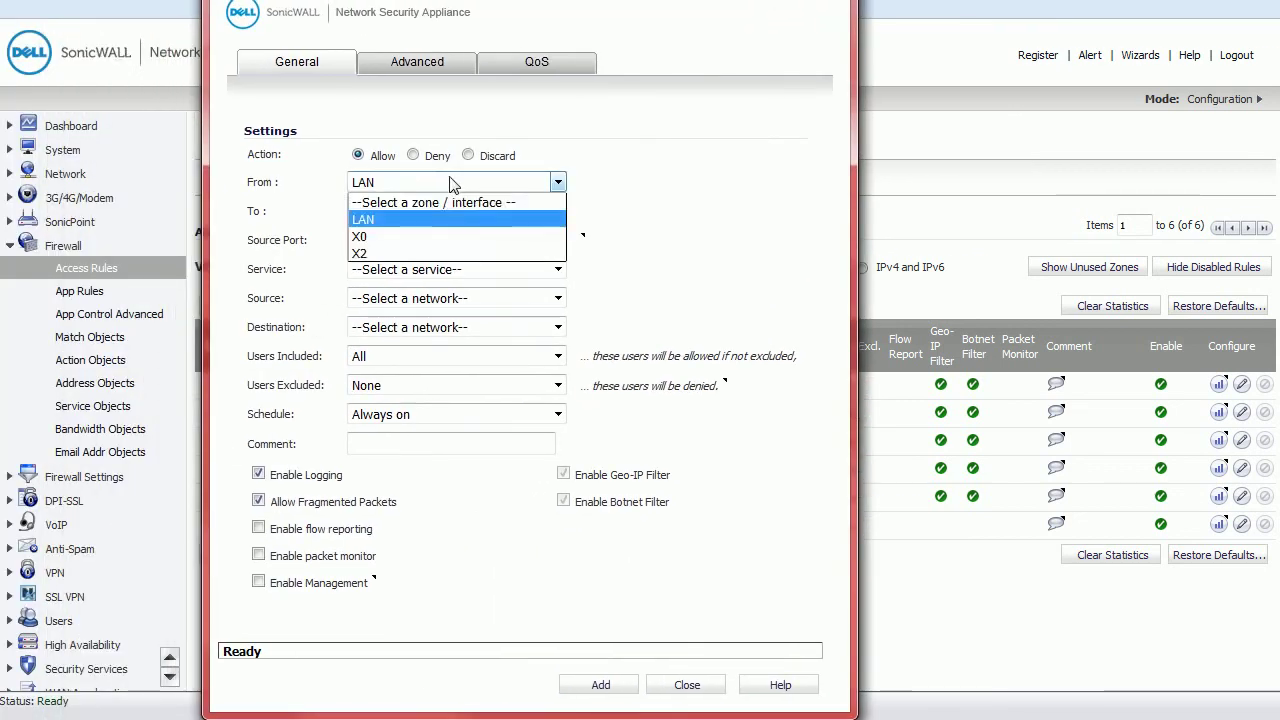
click(450, 183)
click(430, 248)
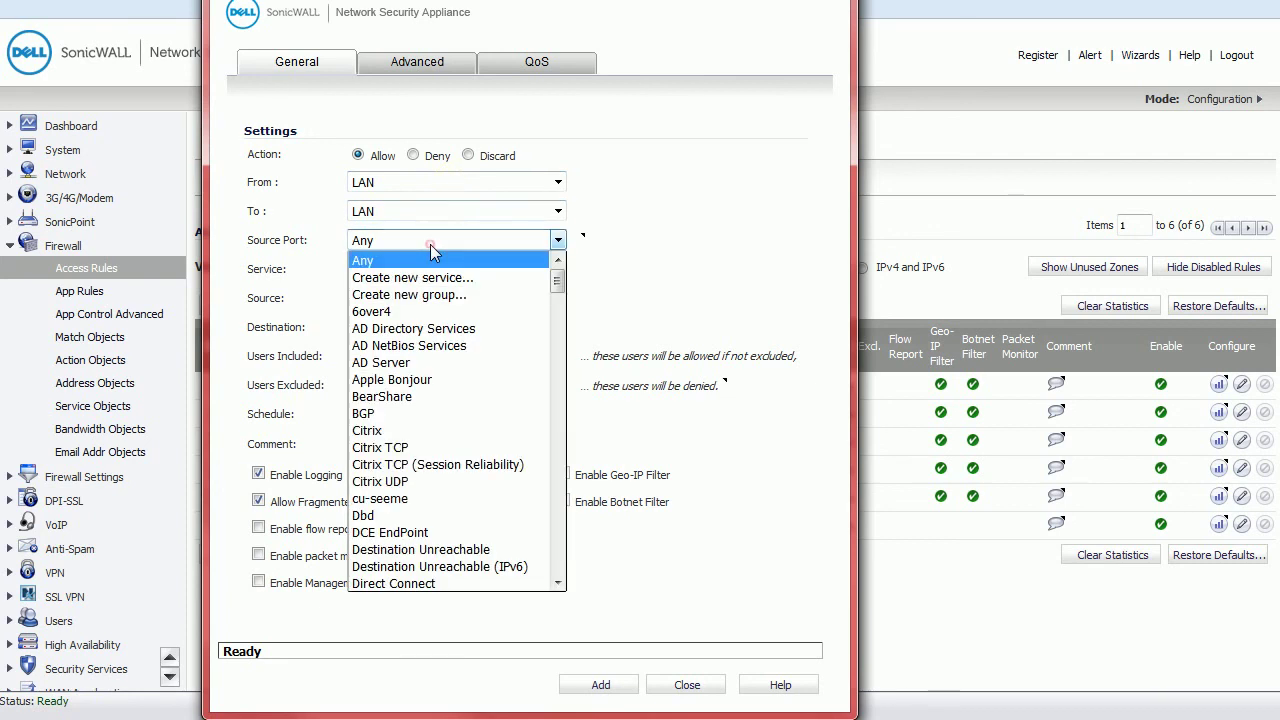
click(432, 252)
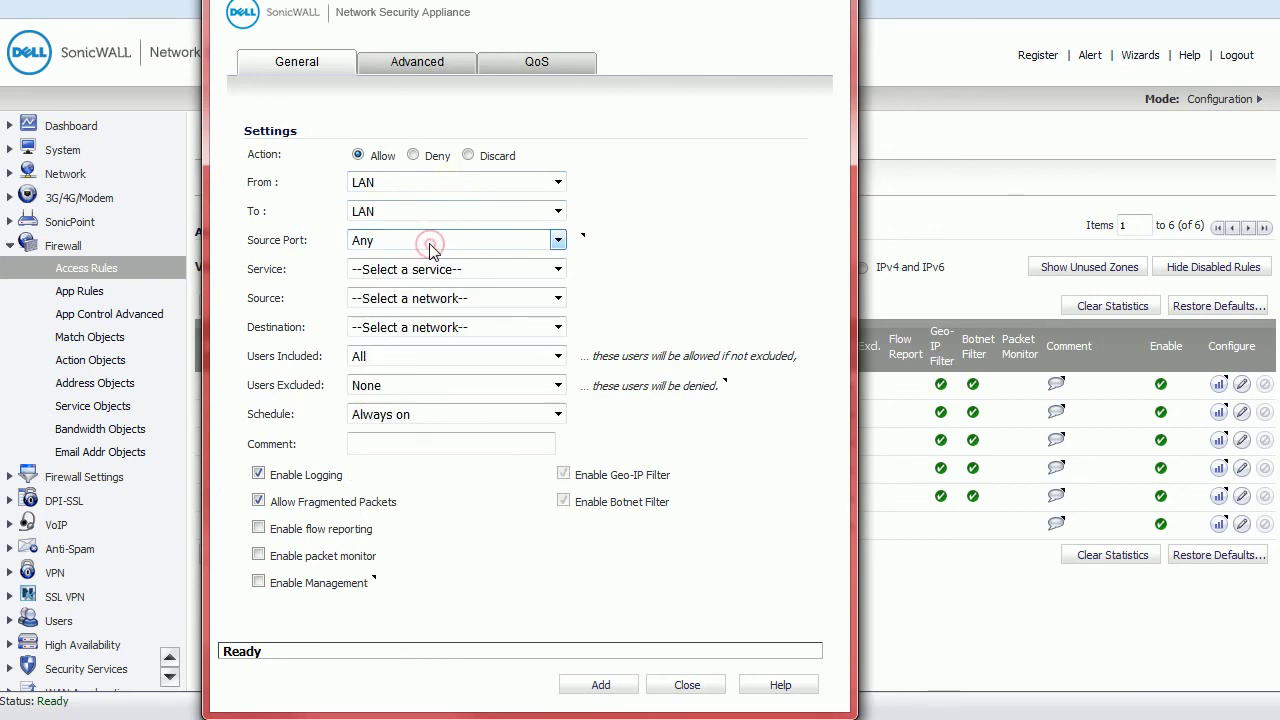
click(455, 300)
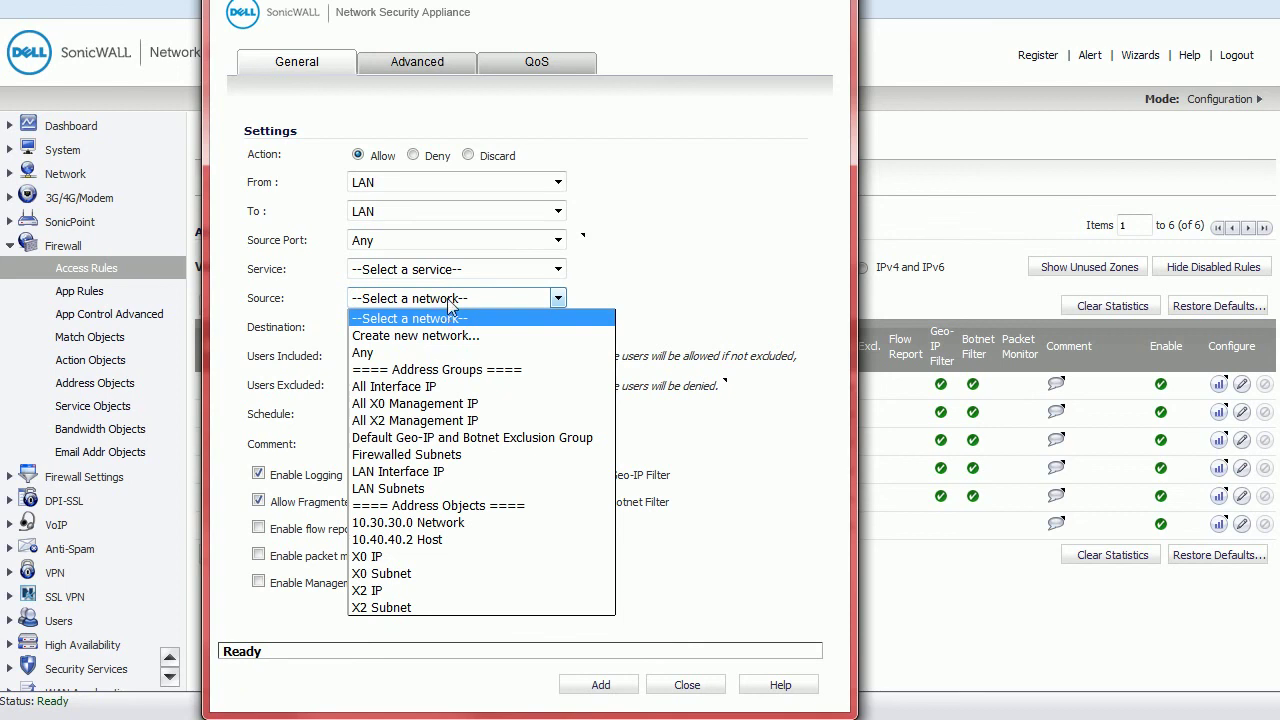
click(449, 302)
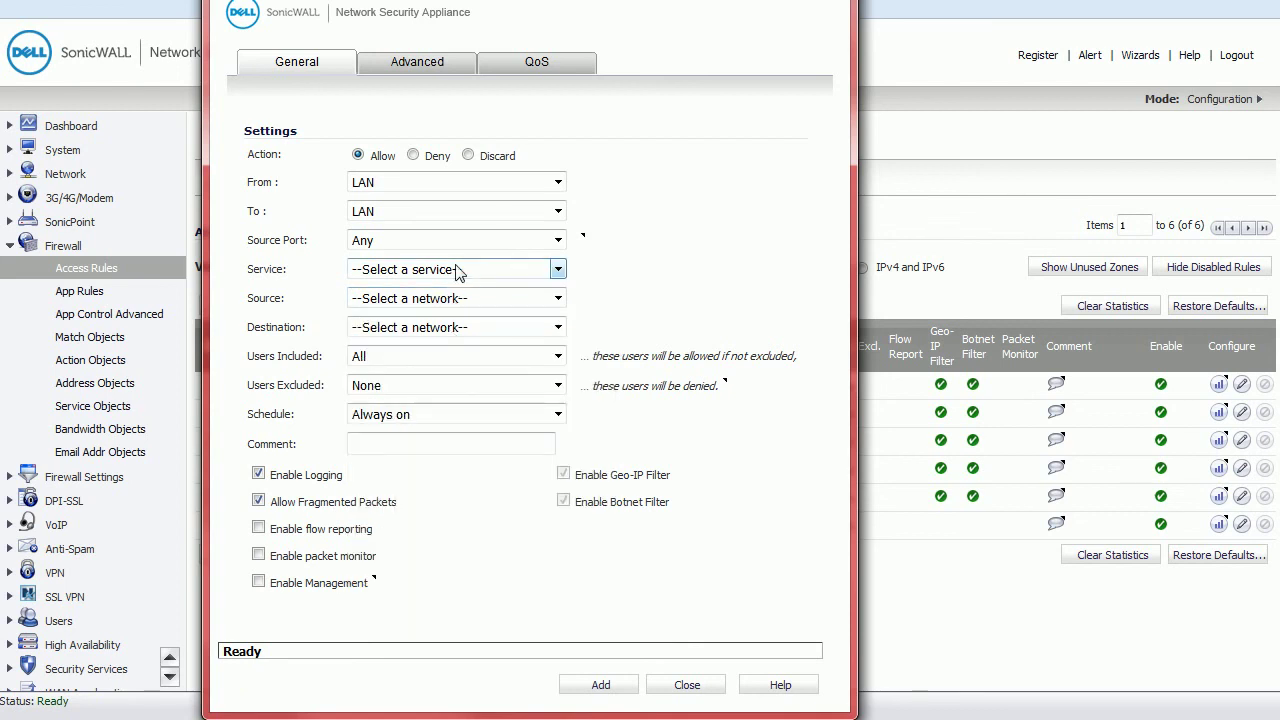
click(455, 271)
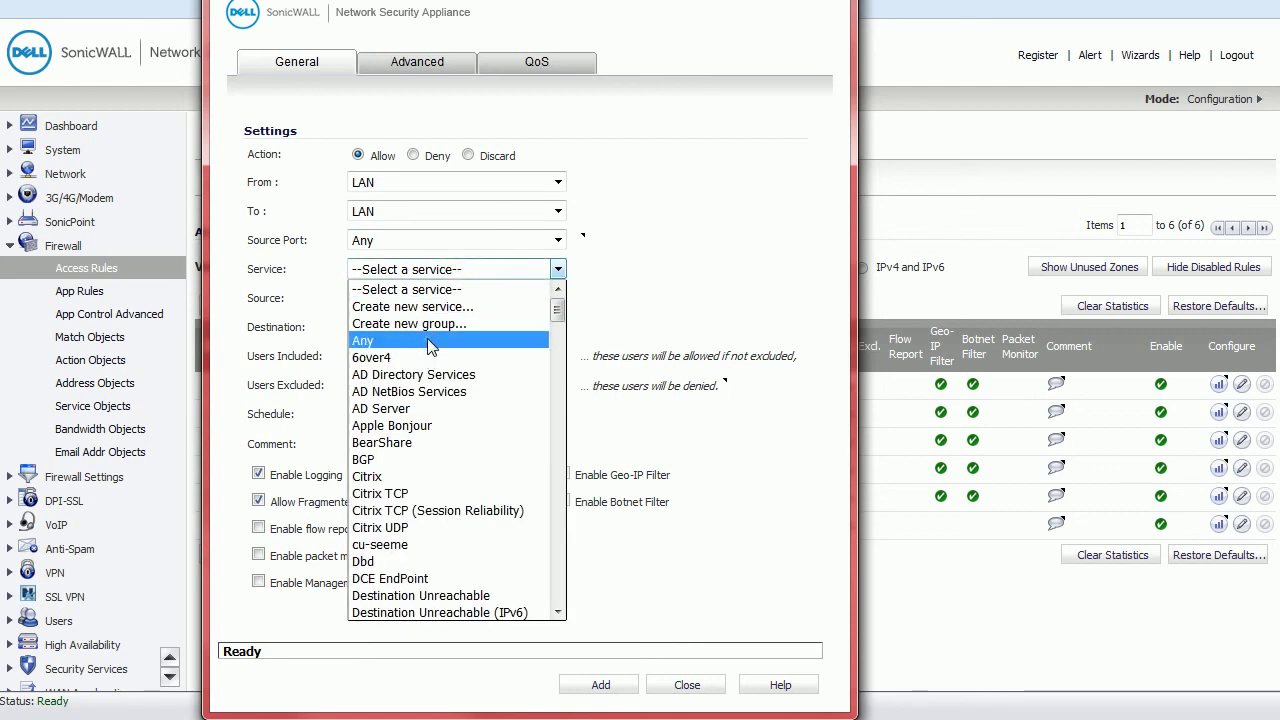
click(430, 342)
Step: Create the host address object "10.20.20.2 Host" in the LAN zone with IP address 10.20.20.2 as the rule's source
click(452, 298)
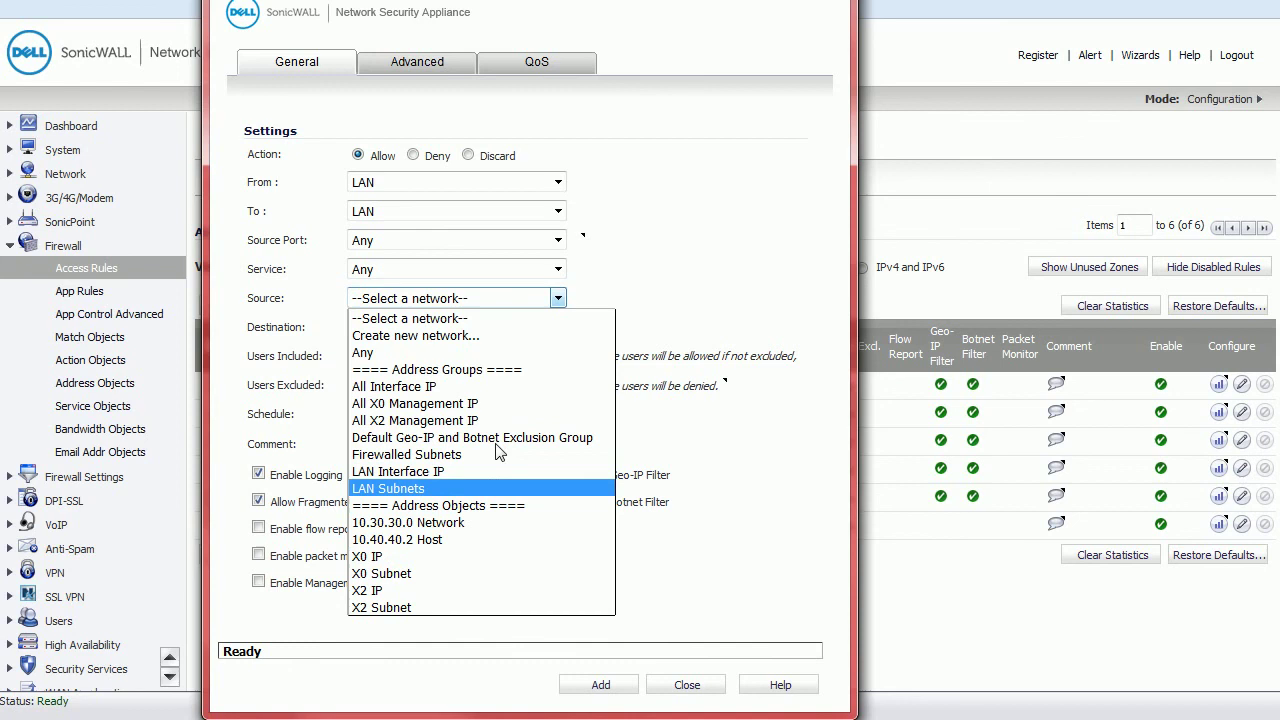
click(490, 337)
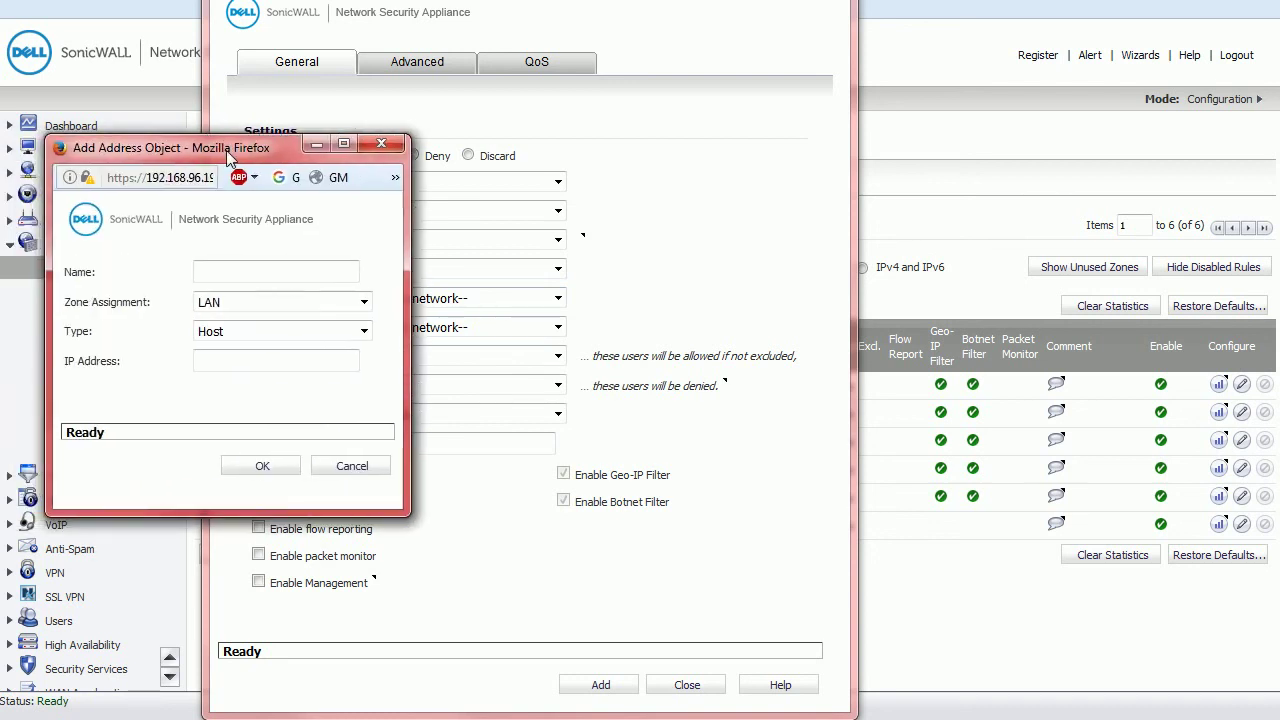
drag(226, 150, 449, 142)
click(497, 264)
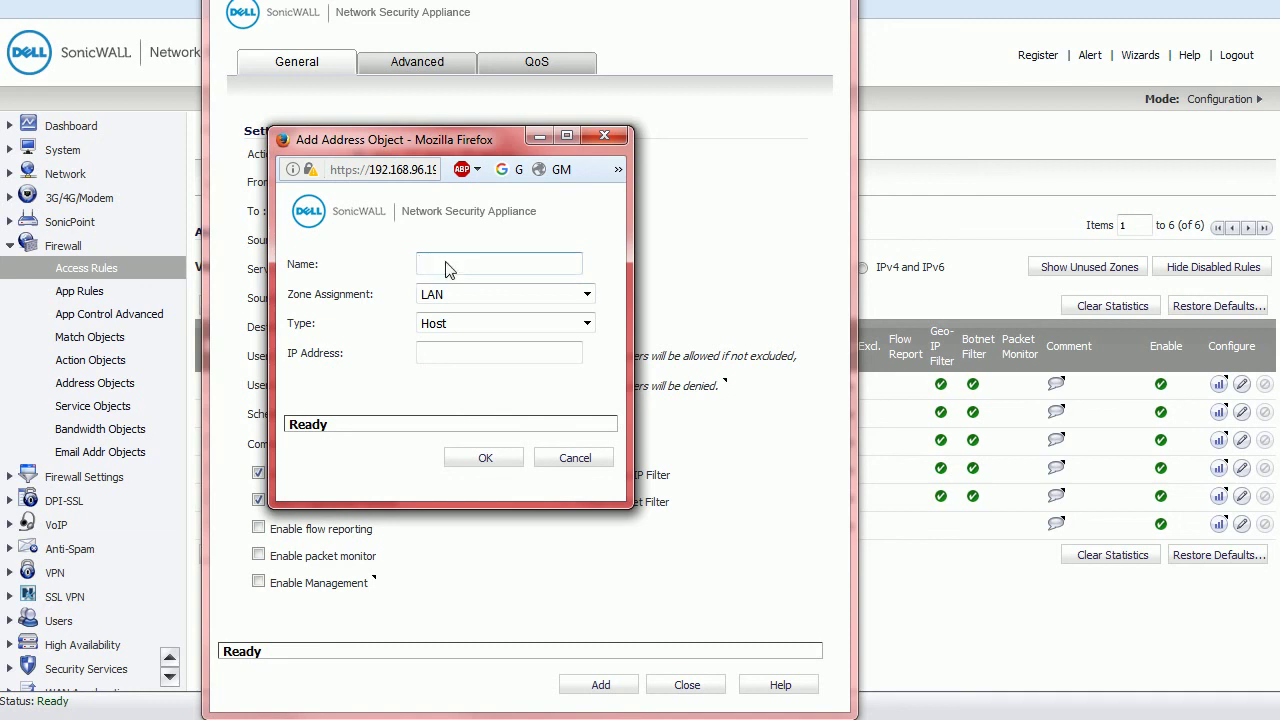
text(10.20.20.2 Host)
drag(480, 264, 418, 264)
key(ctrl+c)
click(484, 355)
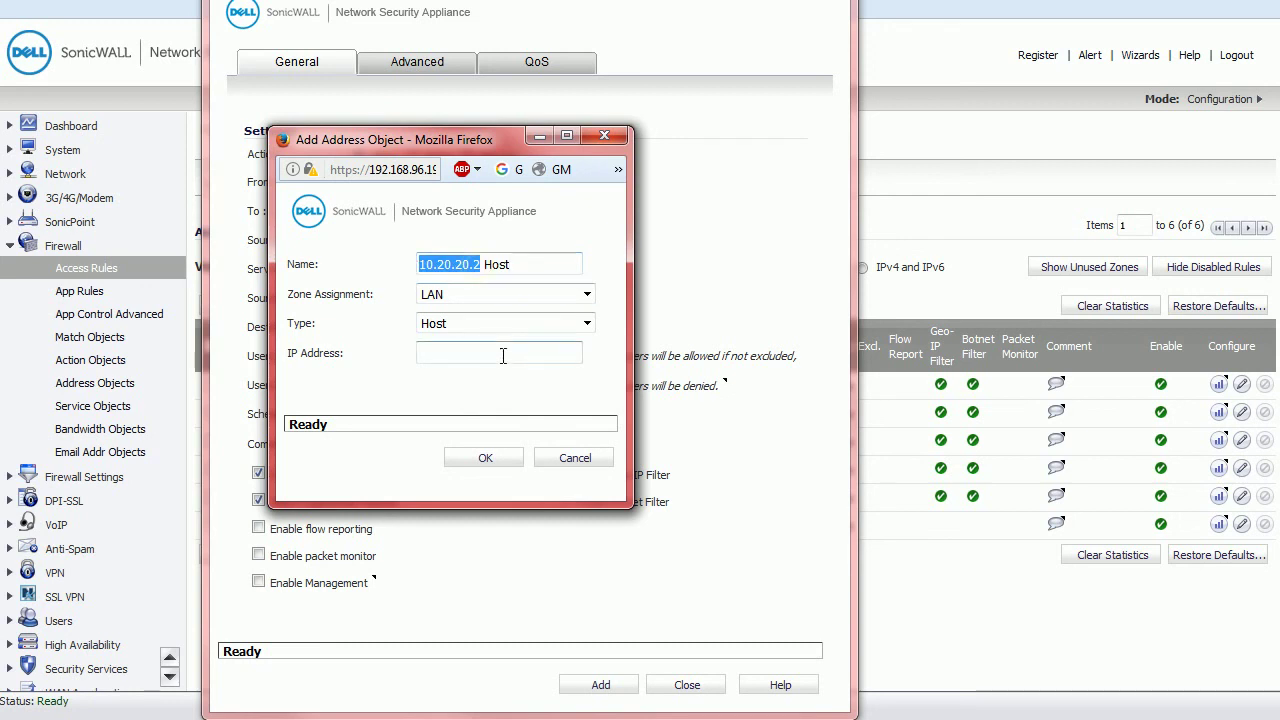
key(ctrl+v)
click(486, 457)
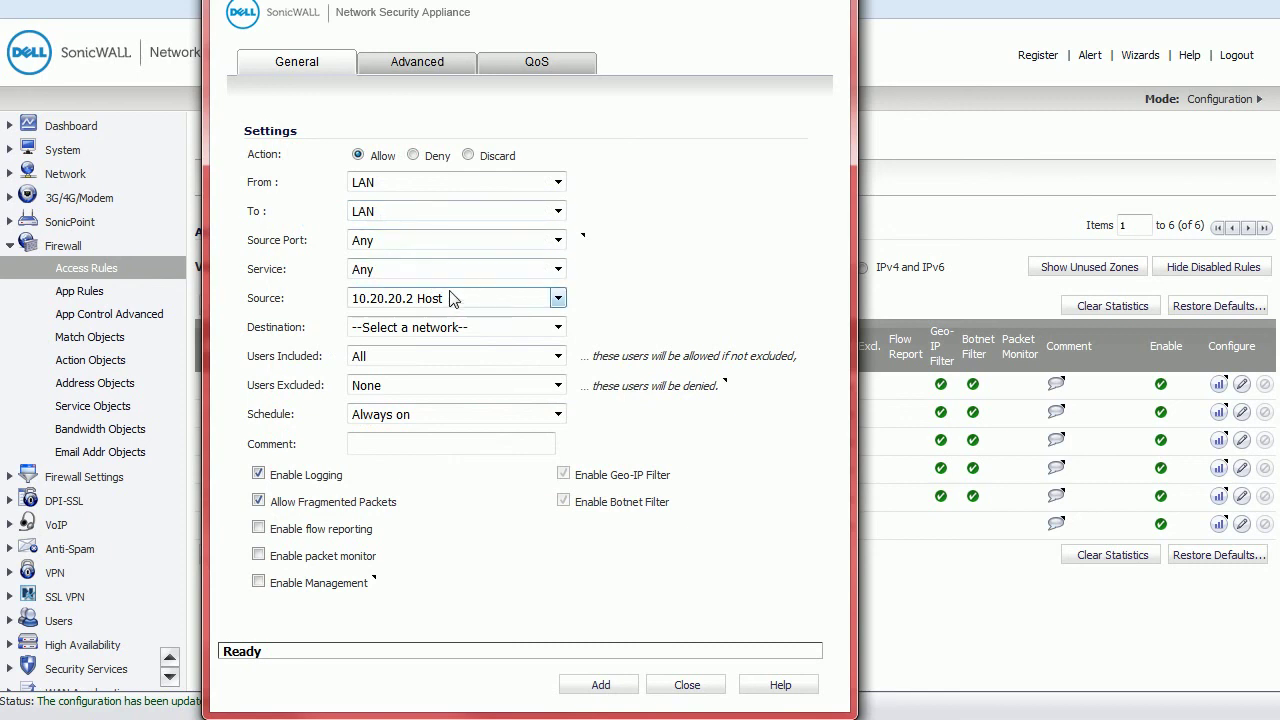
Step: Set the LAN to LAN rule's destination to Any, add the rule, and close the rule window
click(447, 325)
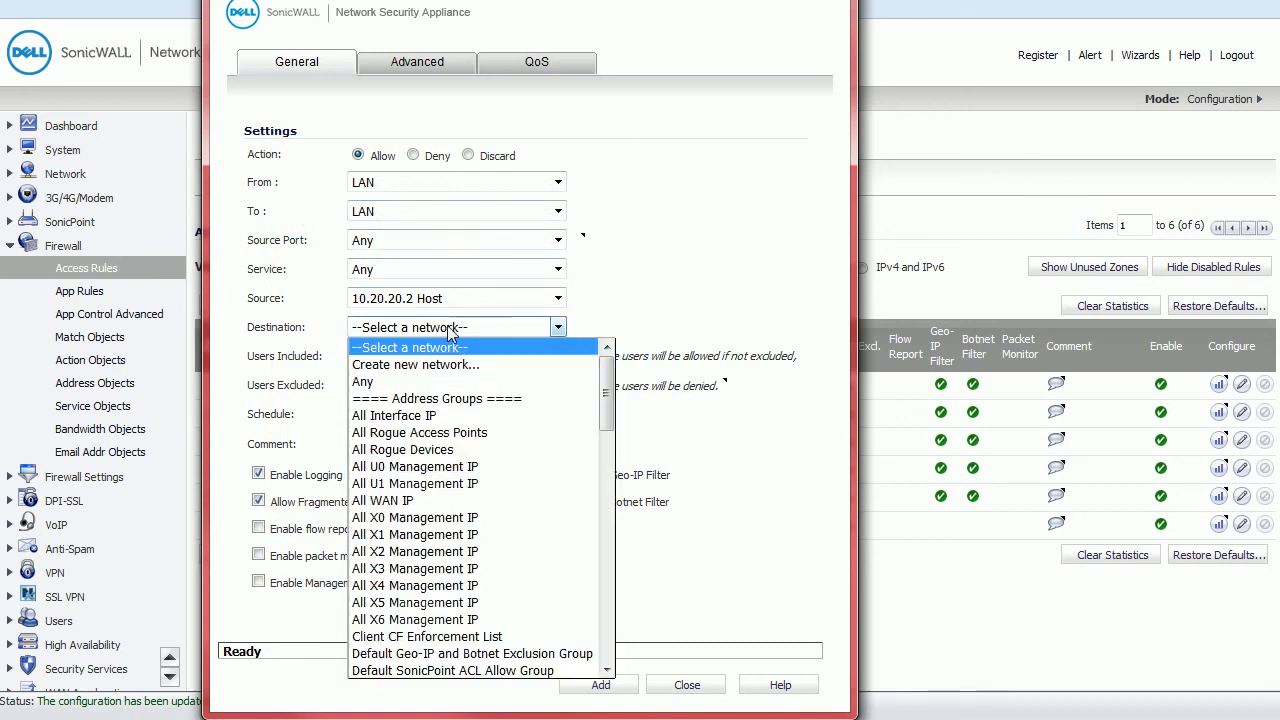
click(452, 383)
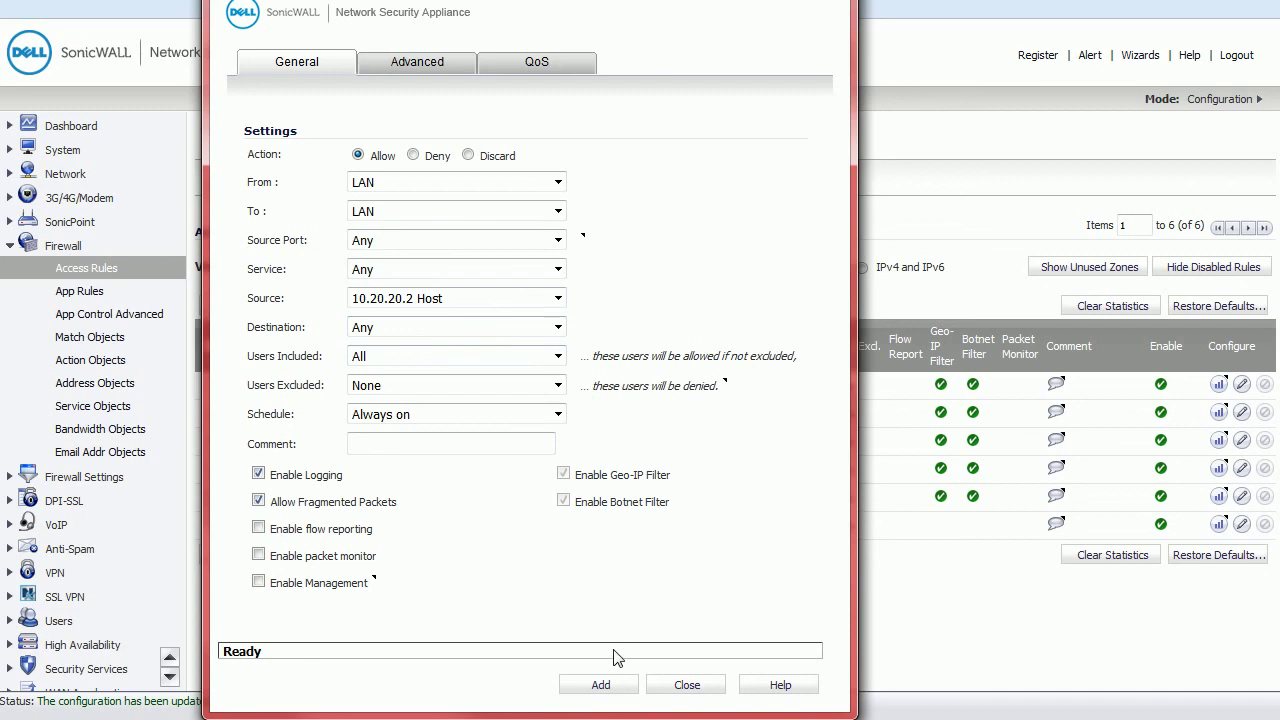
click(601, 685)
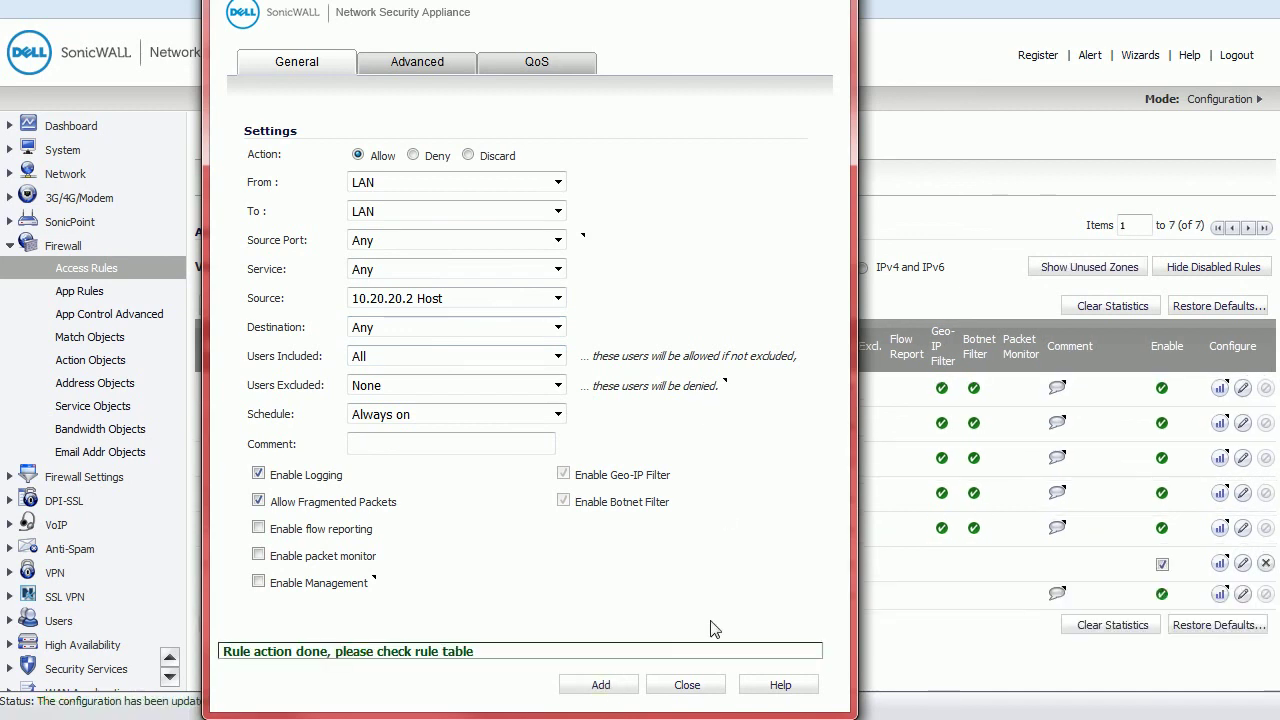
click(688, 686)
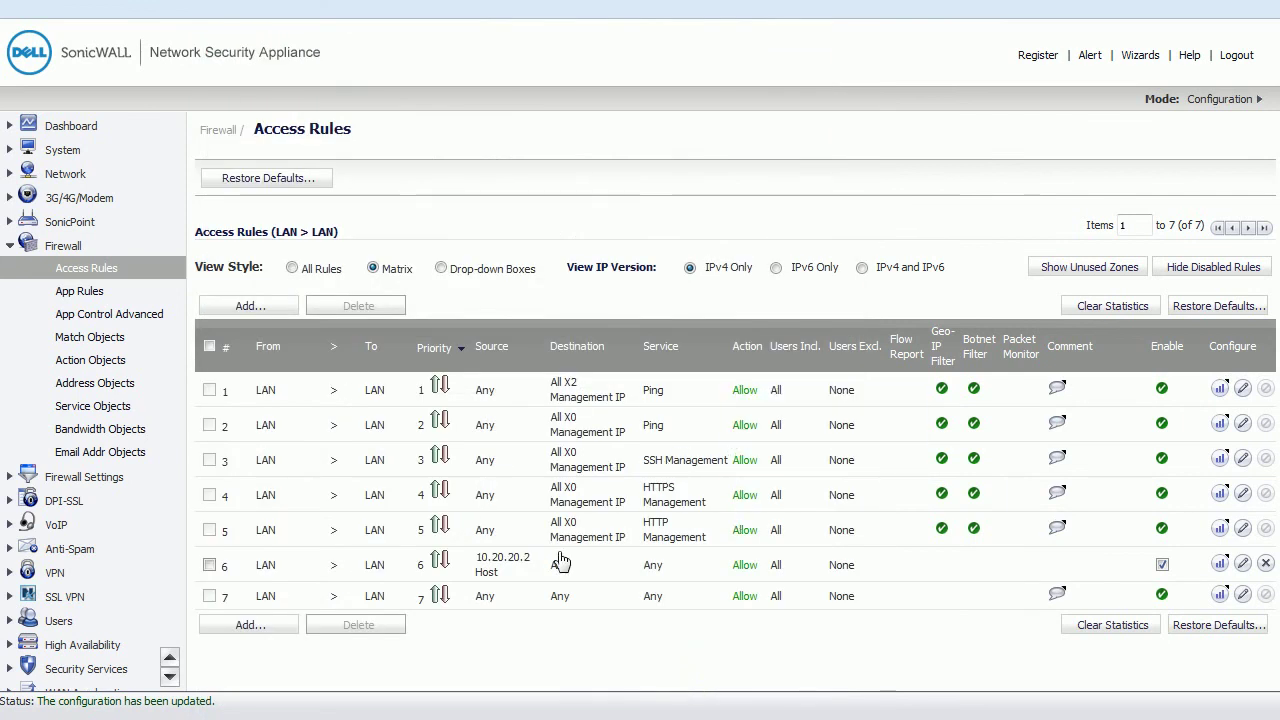
Step: Repeat the ping to 10.30.30.2 in the LAN PC's Command Prompt, and return to SonicWALL to check the 10.20.20.2 Host rule's traffic statistics
mouse_move(493, 567)
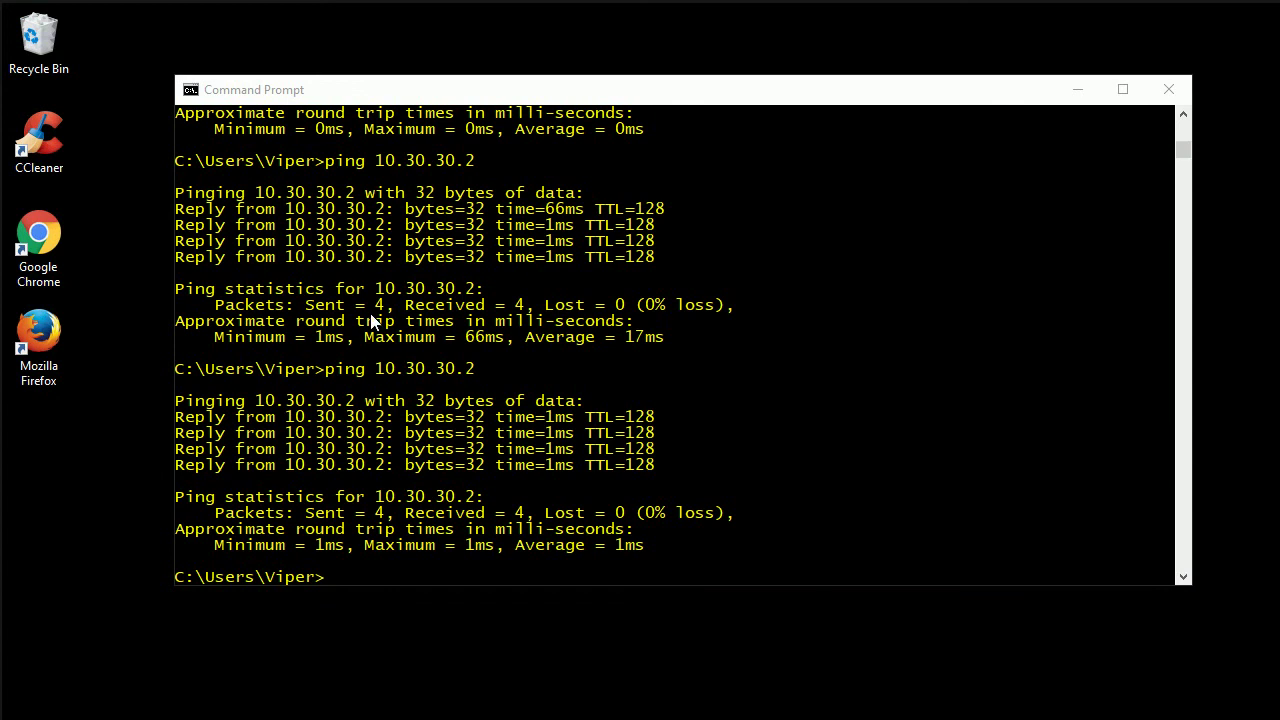
click(417, 86)
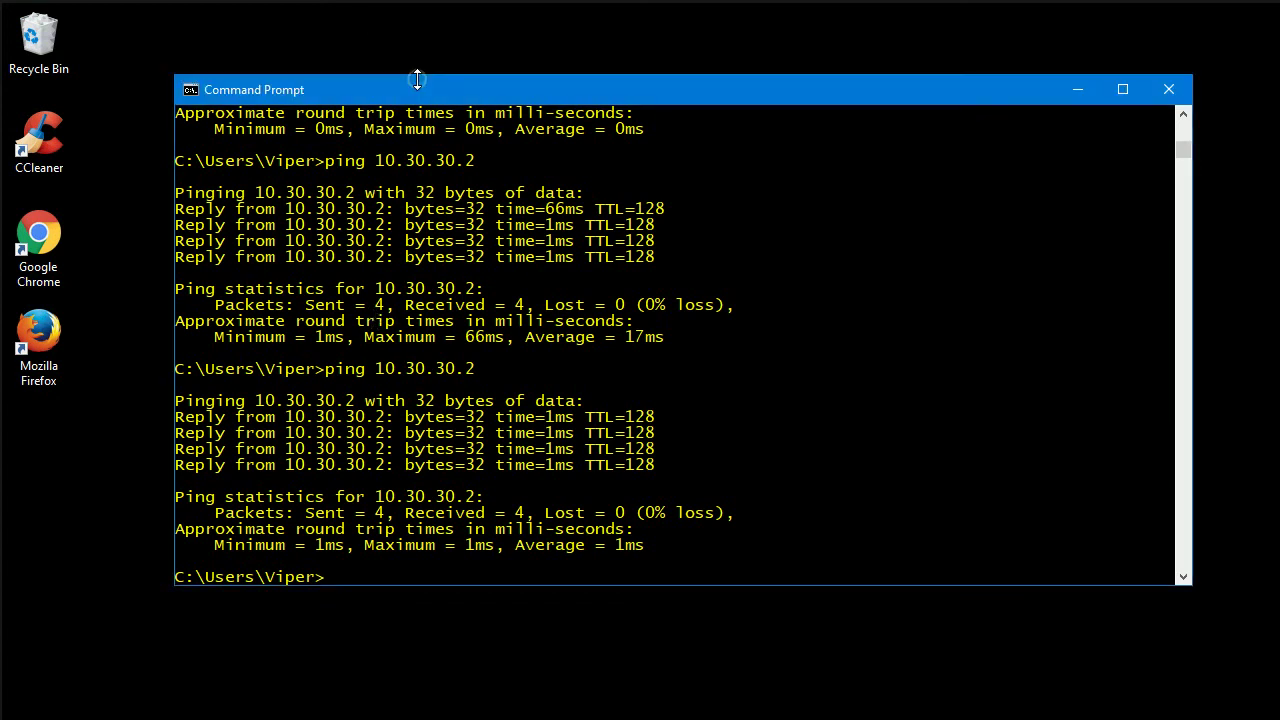
key(Up)
key(Return)
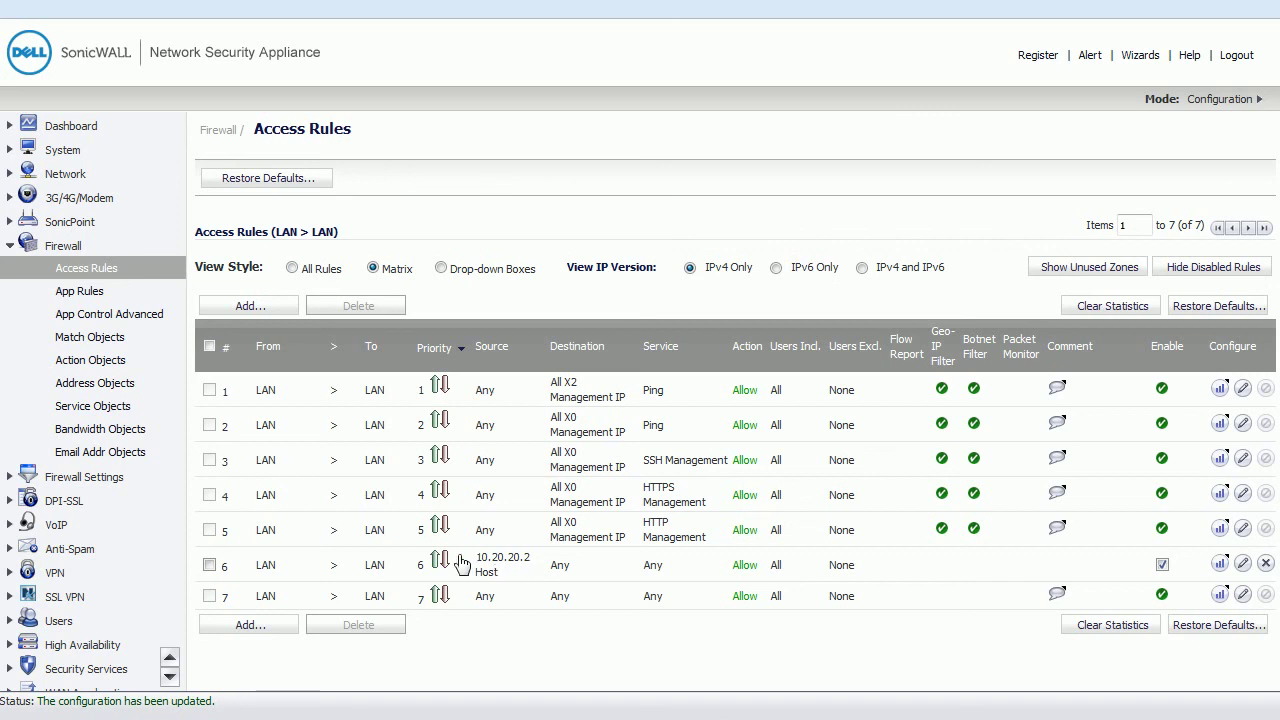
mouse_move(1222, 565)
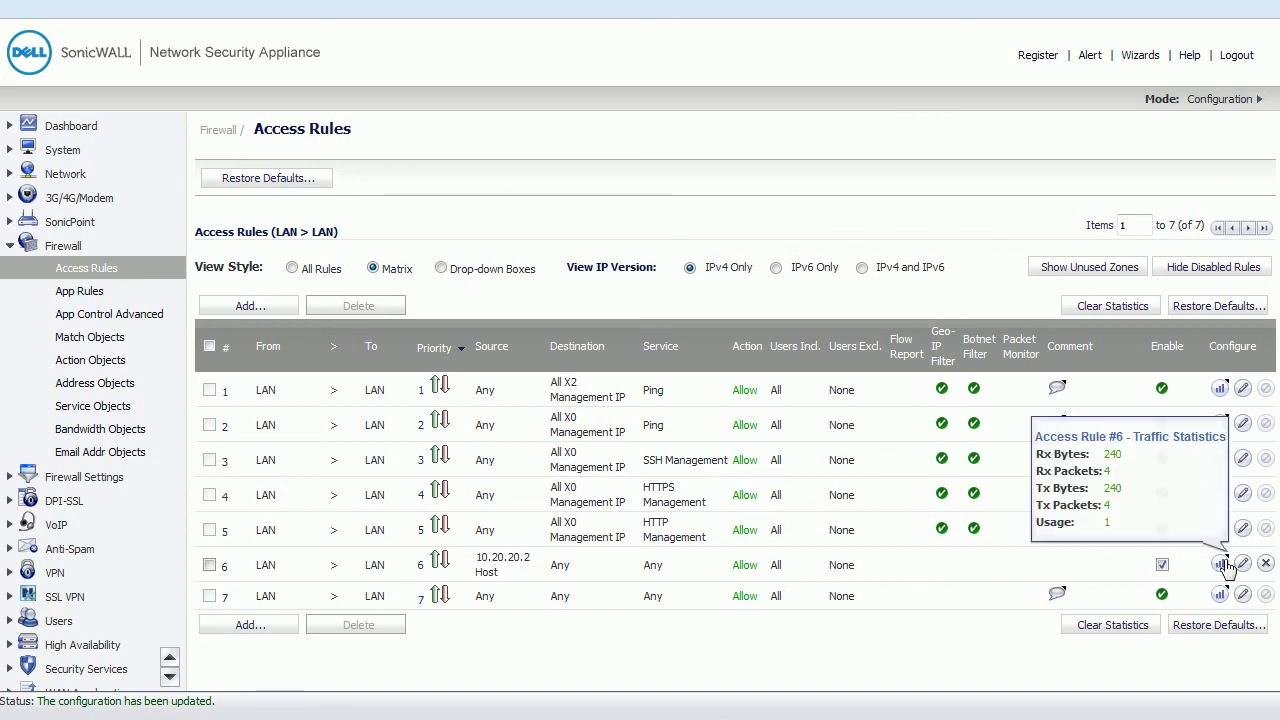